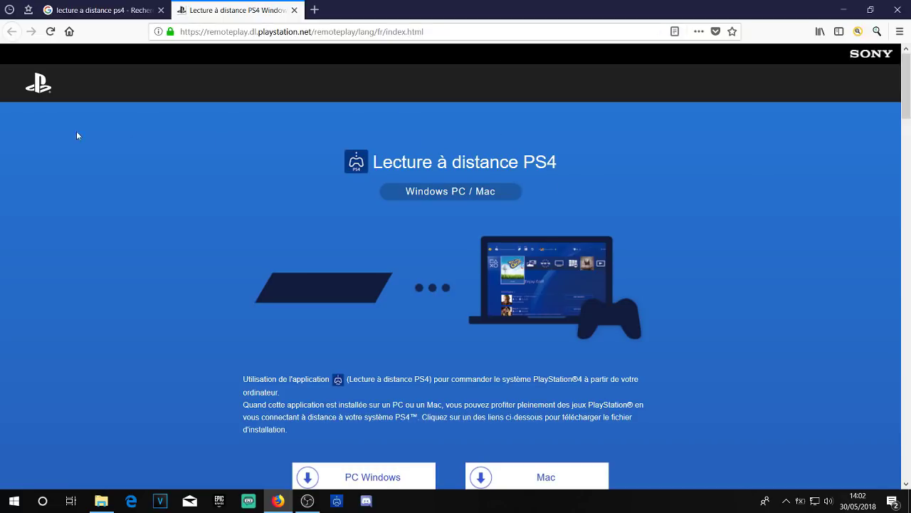
# - Launch the PS4 Remote Play application (Lecture à distance PS4) and open its settings
pyautogui.scroll(-2, 348, 185)
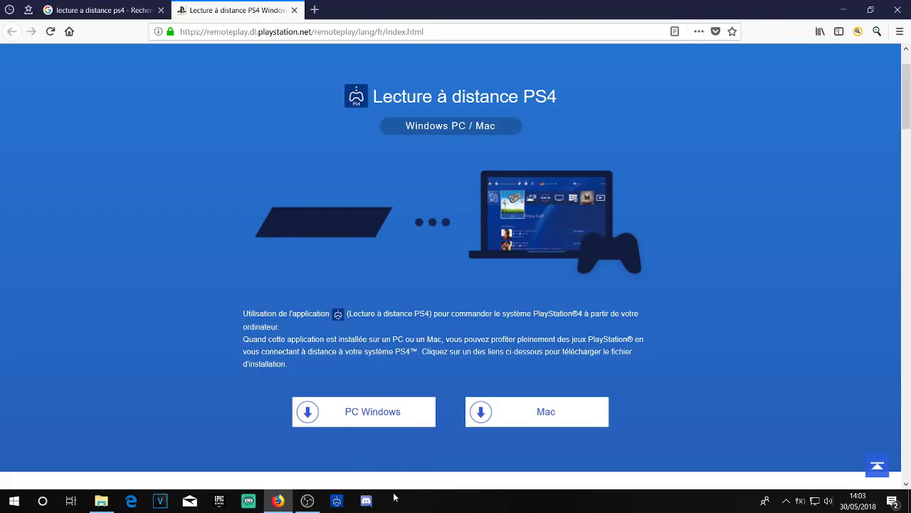
pyautogui.click(337, 501)
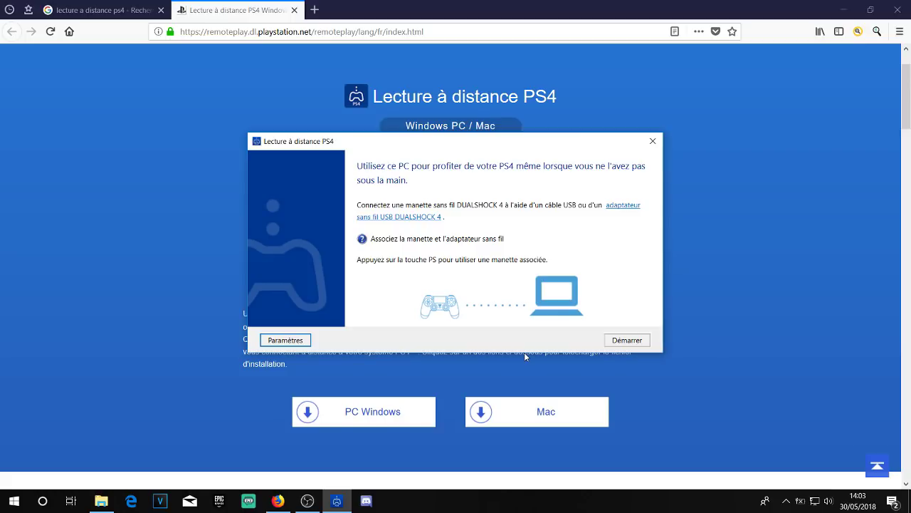
pyautogui.click(297, 344)
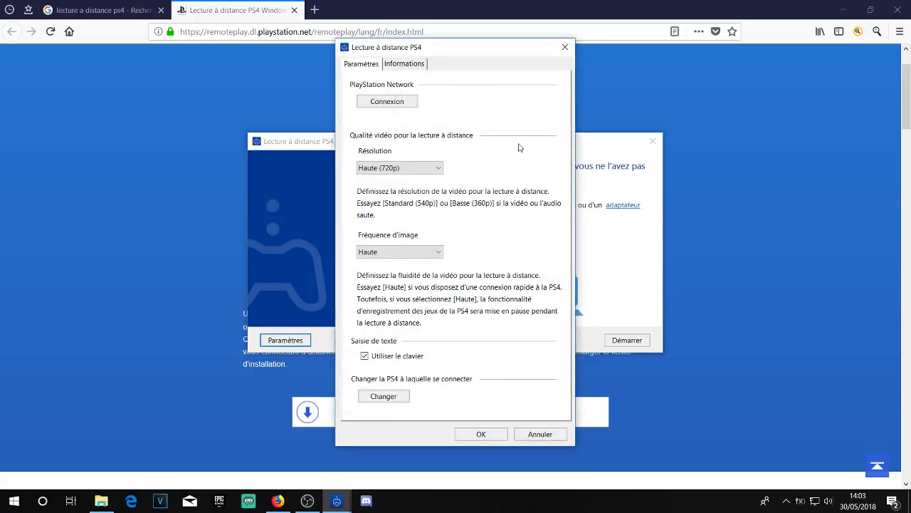
# - Examine the available frame rate and resolution choices for remote play video quality, leaving the settings as they are
pyautogui.click(396, 251)
pyautogui.click(397, 251)
pyautogui.click(405, 167)
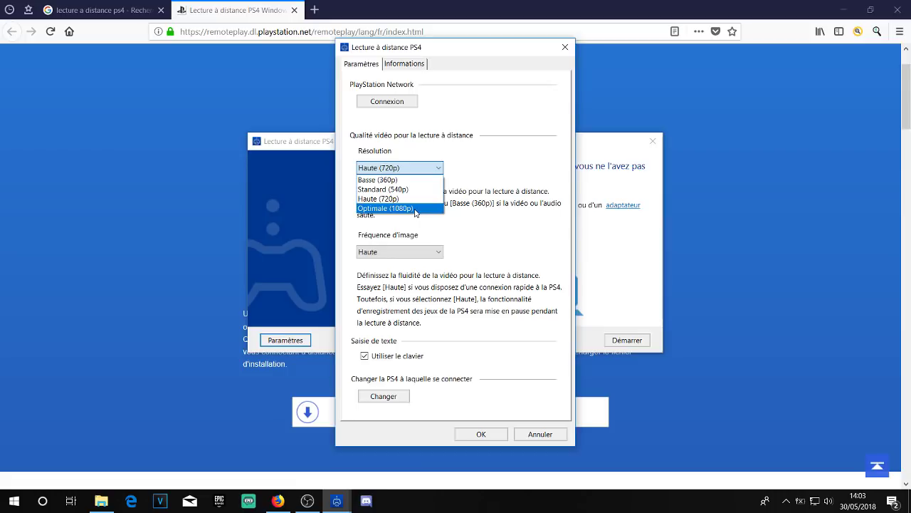
pyautogui.click(506, 130)
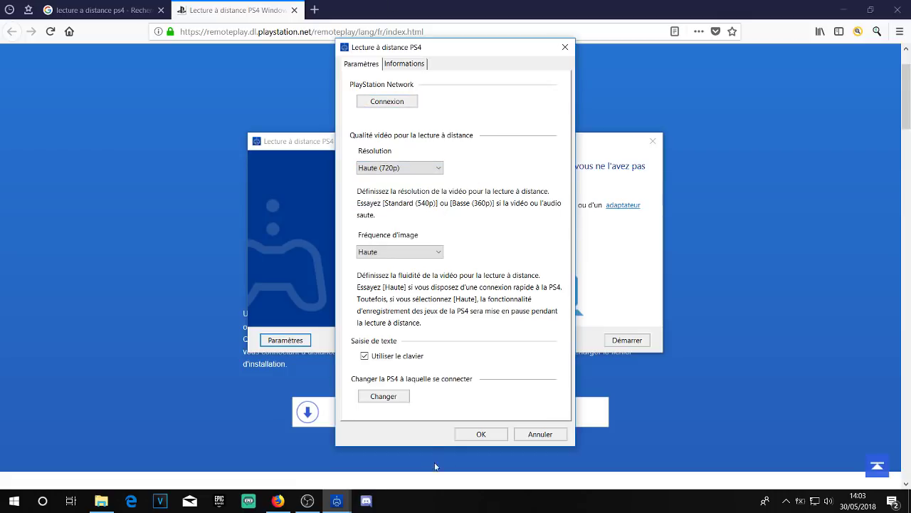
# - Change the PS4 to connect to and register it manually by entering the console's pairing code
pyautogui.click(405, 397)
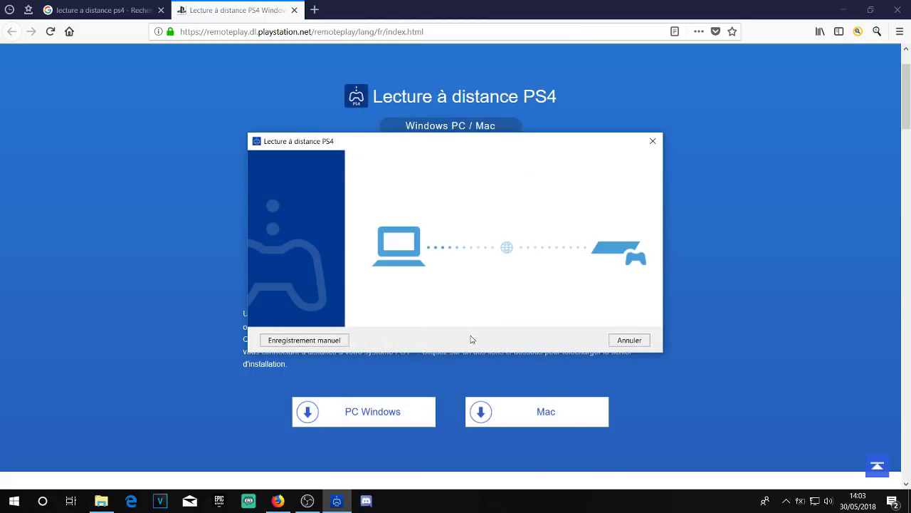
pyautogui.click(342, 340)
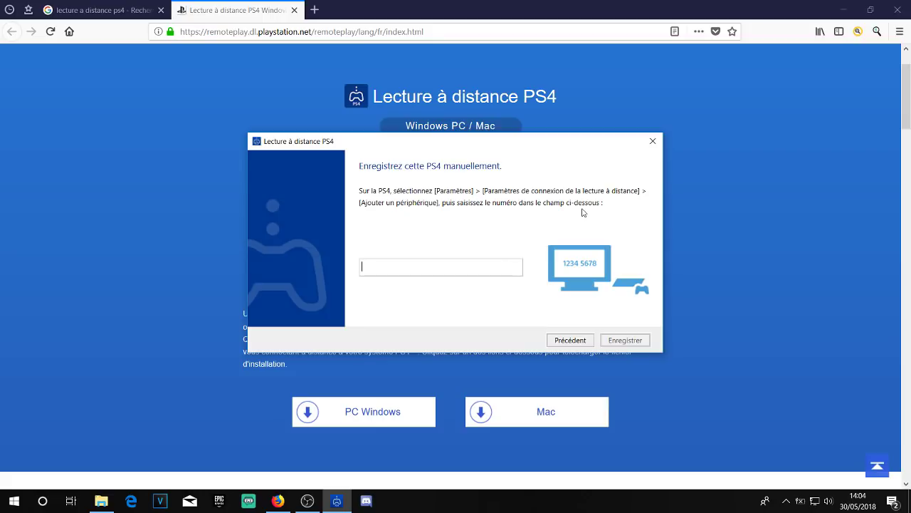
pyautogui.write('86931057')
pyautogui.click(619, 346)
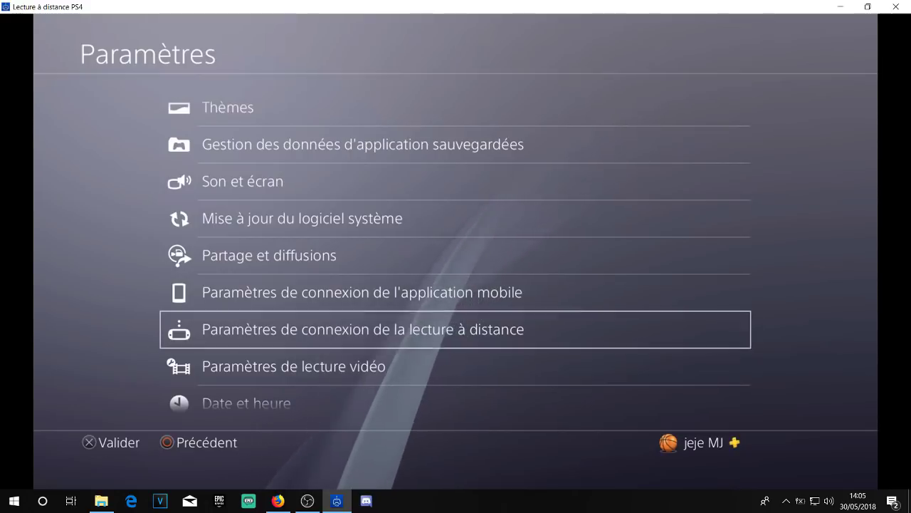
# - Try to add a device from the PS4's remote play connection settings, and return to the main settings list
pyautogui.moveTo(525, 324)
pyautogui.press('Down')
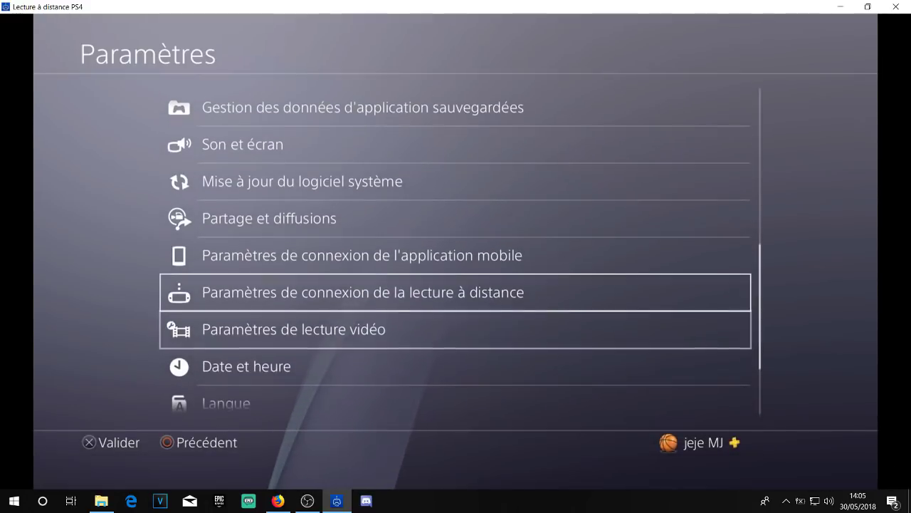
pyautogui.press('Up')
pyautogui.press('Return')
pyautogui.press('Down')
pyautogui.press('Down')
pyautogui.press('Up')
pyautogui.press('Down')
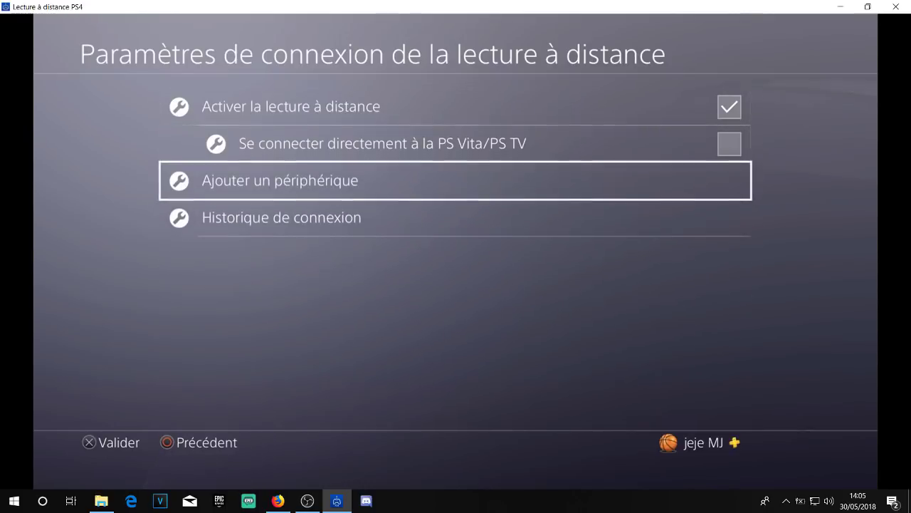
pyautogui.press('Return')
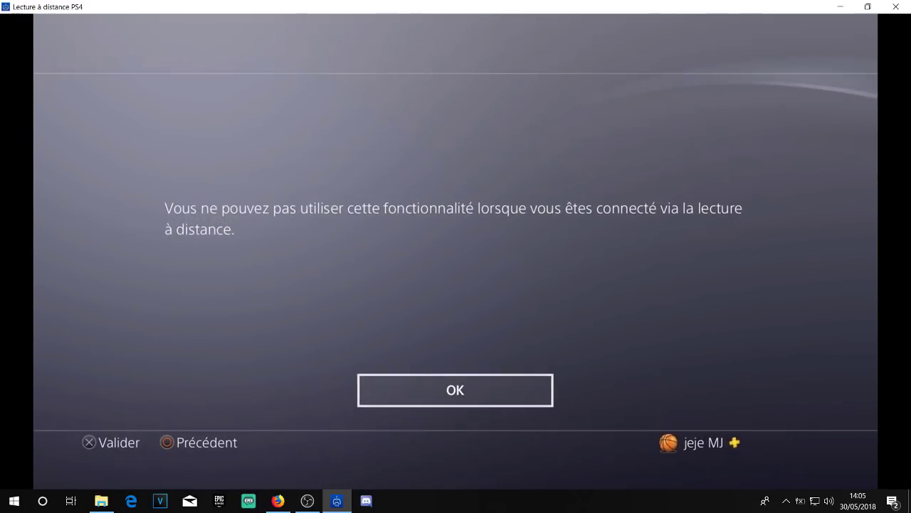
pyautogui.press('Return')
pyautogui.press('Escape')
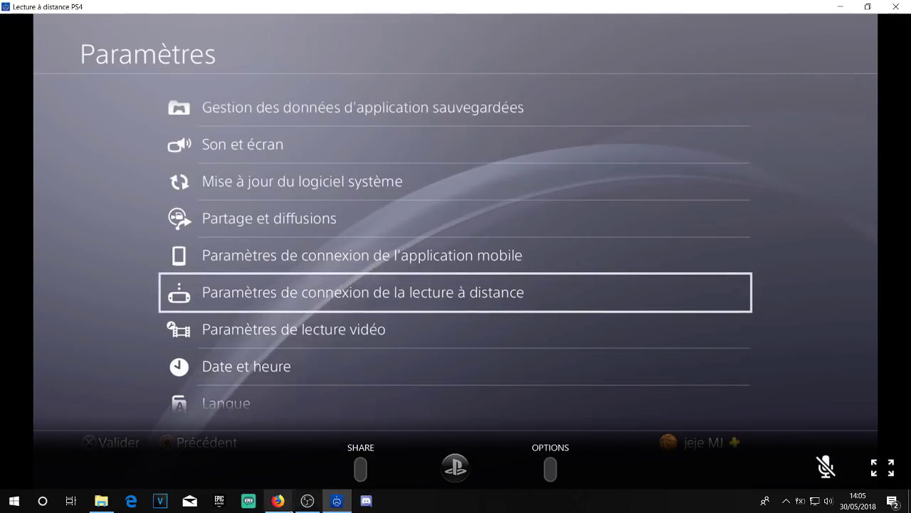
# - Close the PS4 Remote Play window and switch to OBS
pyautogui.moveTo(289, 502)
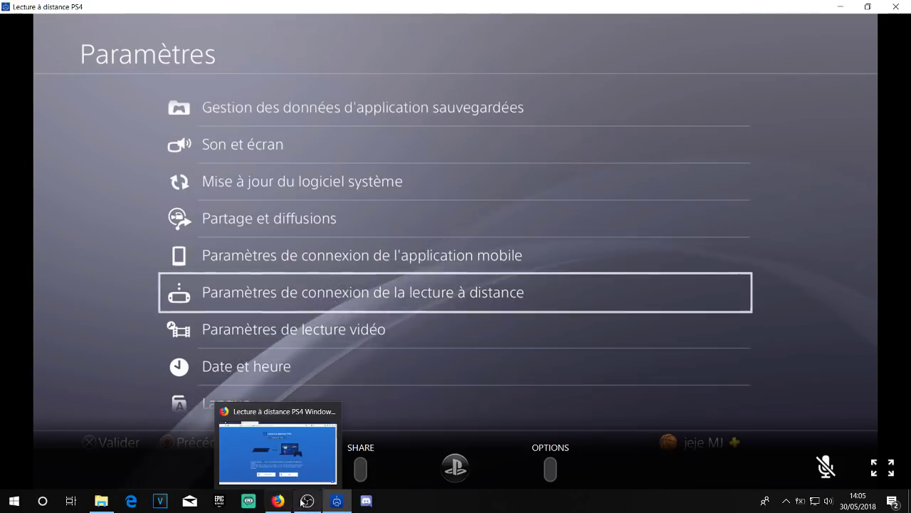
pyautogui.click(279, 501)
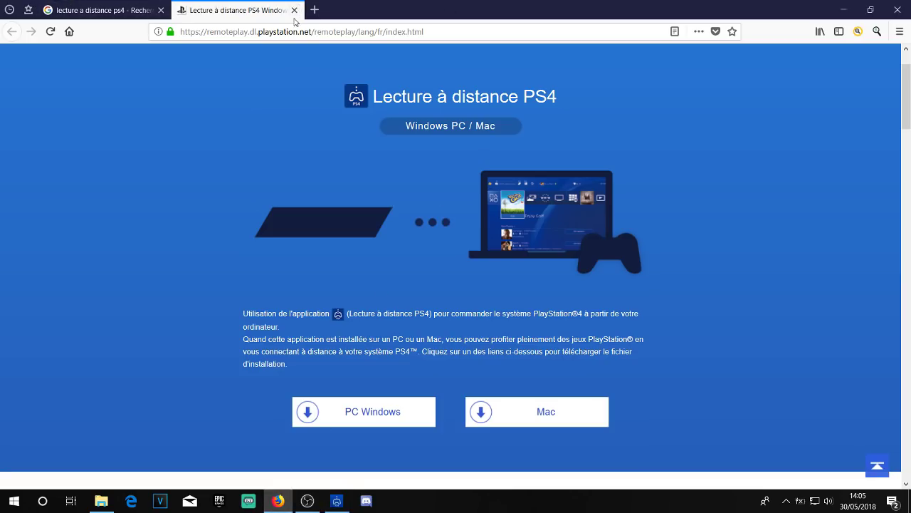
pyautogui.click(333, 504)
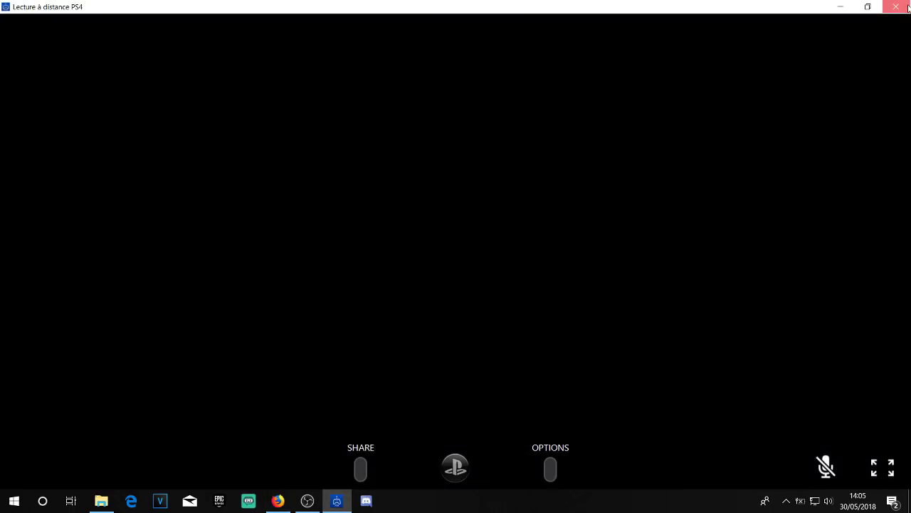
pyautogui.click(908, 8)
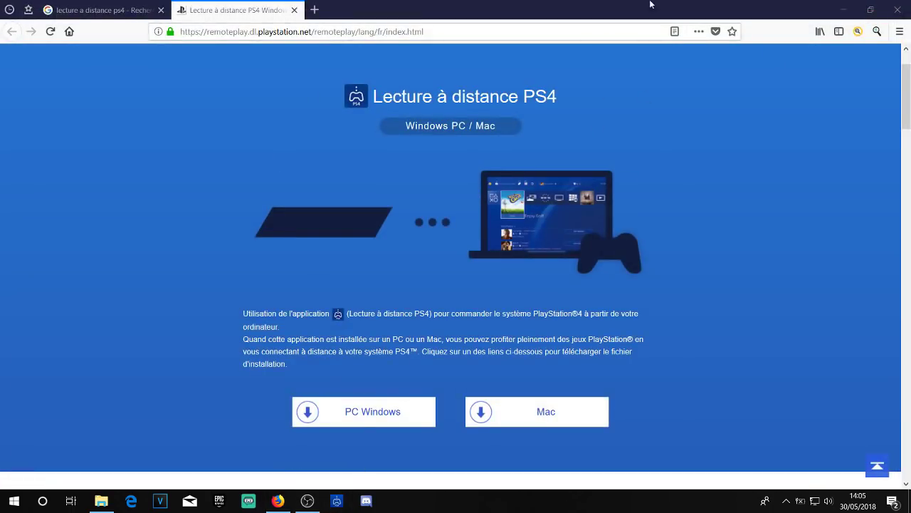
pyautogui.click(308, 500)
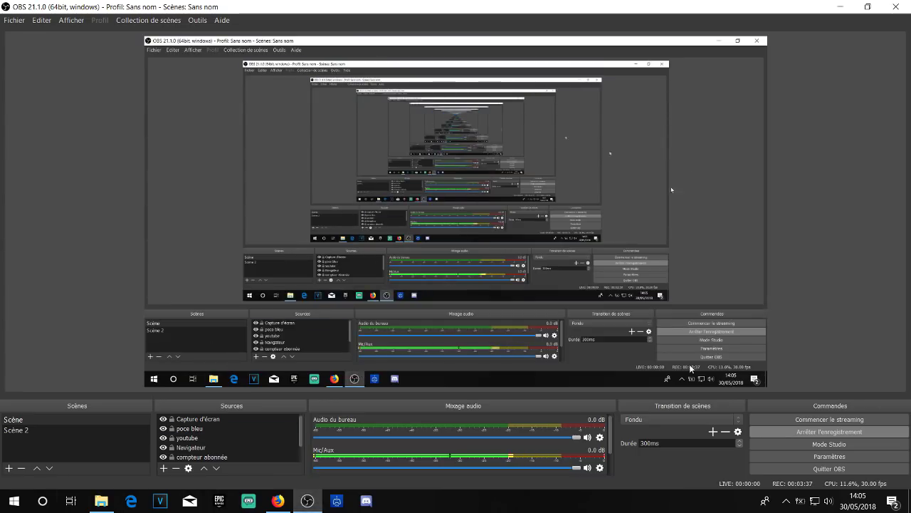
# - Switch to Firefox, close the Remote Play download page and search Google for "obs studio"
pyautogui.click(278, 506)
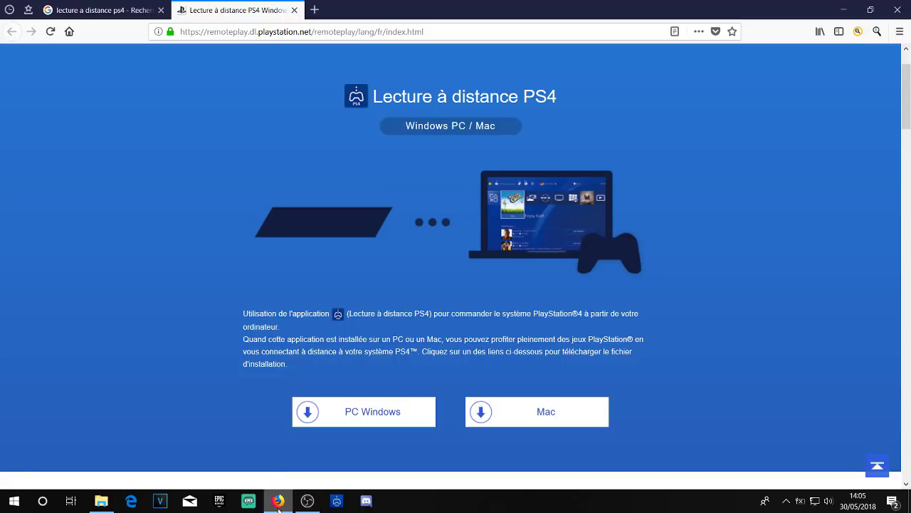
pyautogui.click(294, 10)
pyautogui.moveTo(264, 67); pyautogui.dragTo(16, 163)
pyautogui.press('BackSpace')
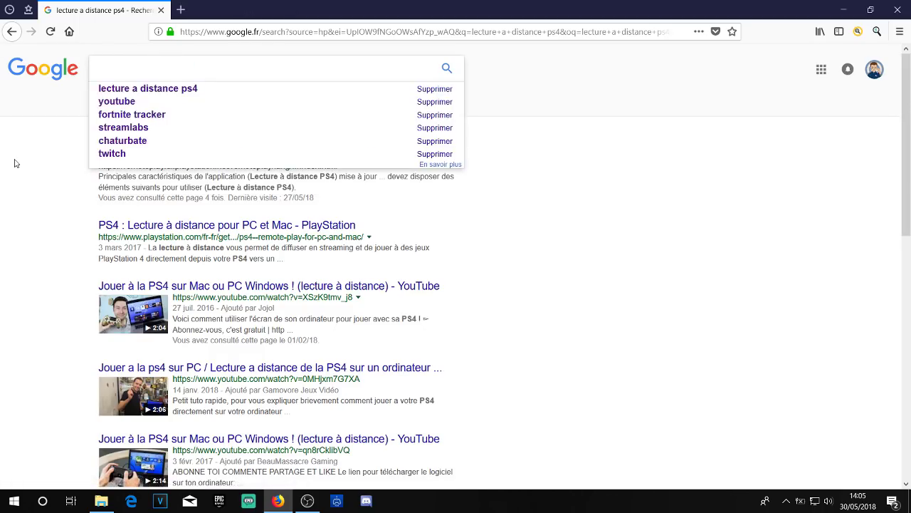
pyautogui.write('obs st')
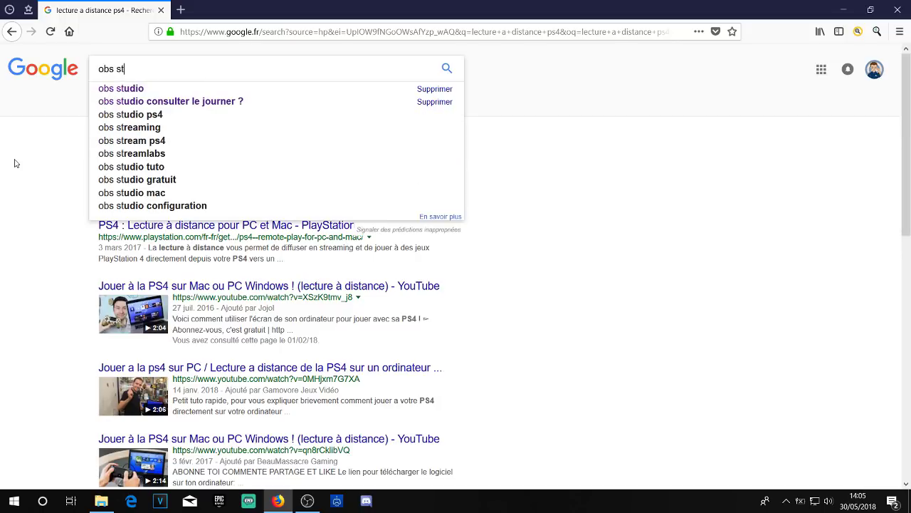
pyautogui.write('udio')
pyautogui.press('Return')
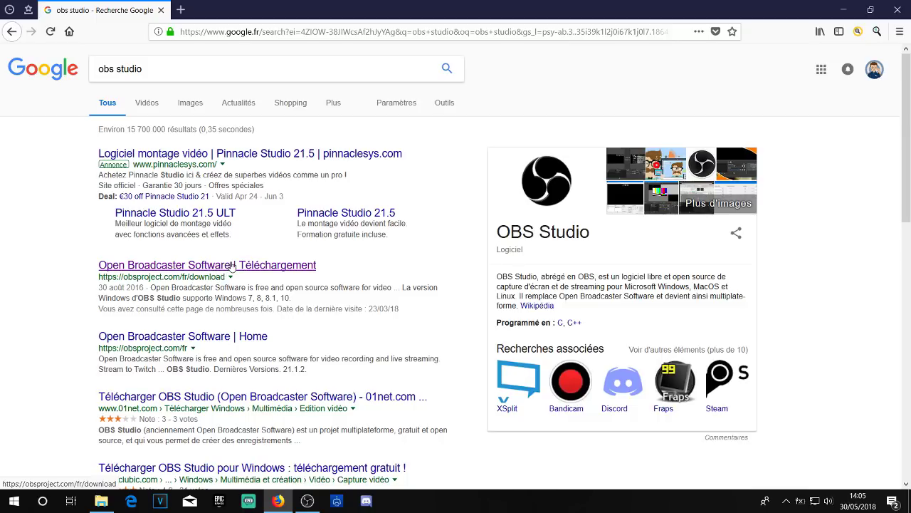
# - Open the "Open Broadcaster Software | Téléchargement" result in a new tab and show the operating system choices
pyautogui.click(245, 265)
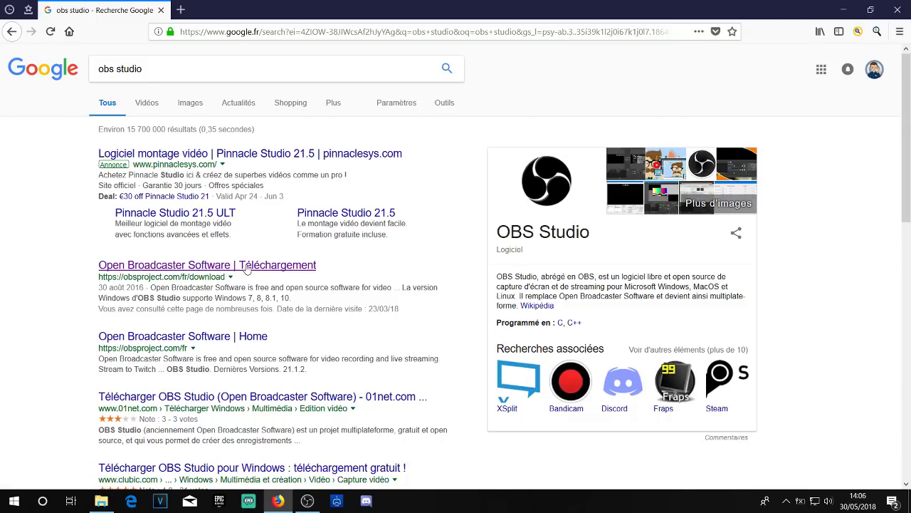
pyautogui.rightClick(266, 271)
pyautogui.click(335, 279)
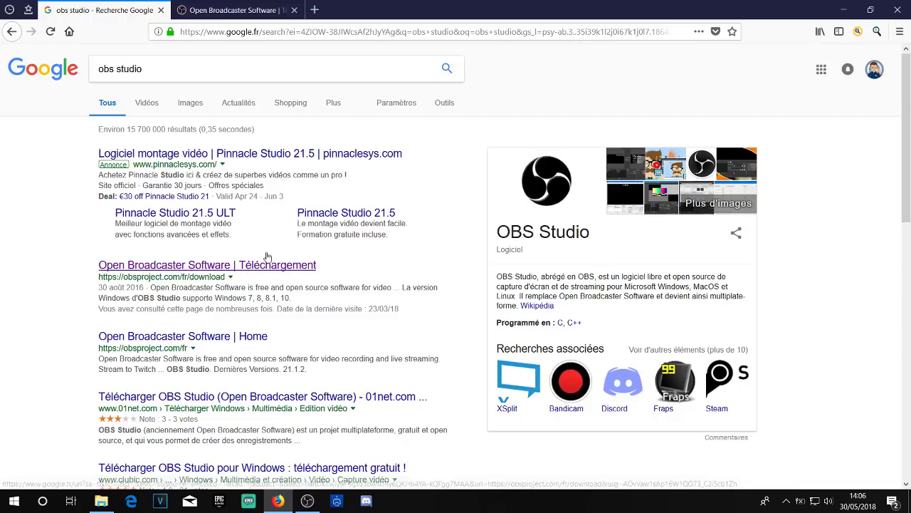
pyautogui.hotkey('ctrl', 'Tab')
pyautogui.scroll(-2, 314, 211)
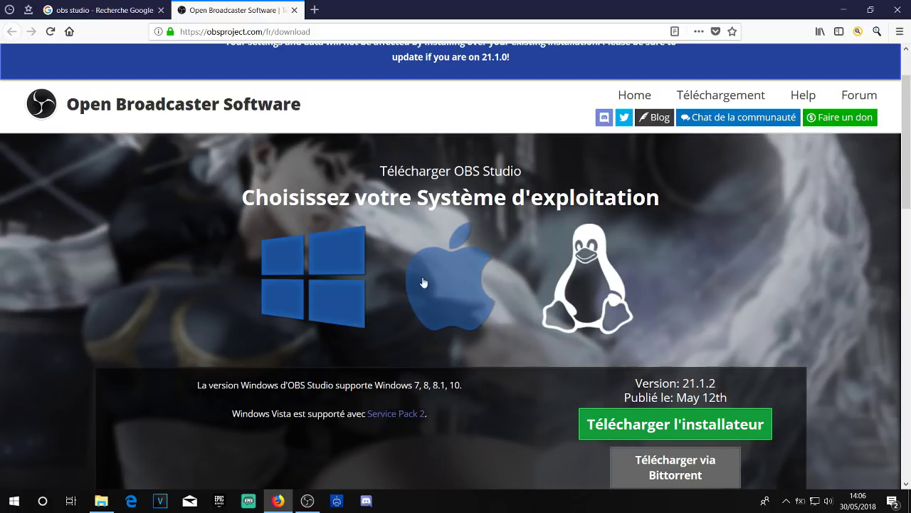
# - Compare the OBS Studio download options for Windows, macOS and Linux, ending on the Windows installer
pyautogui.rightClick(306, 277)
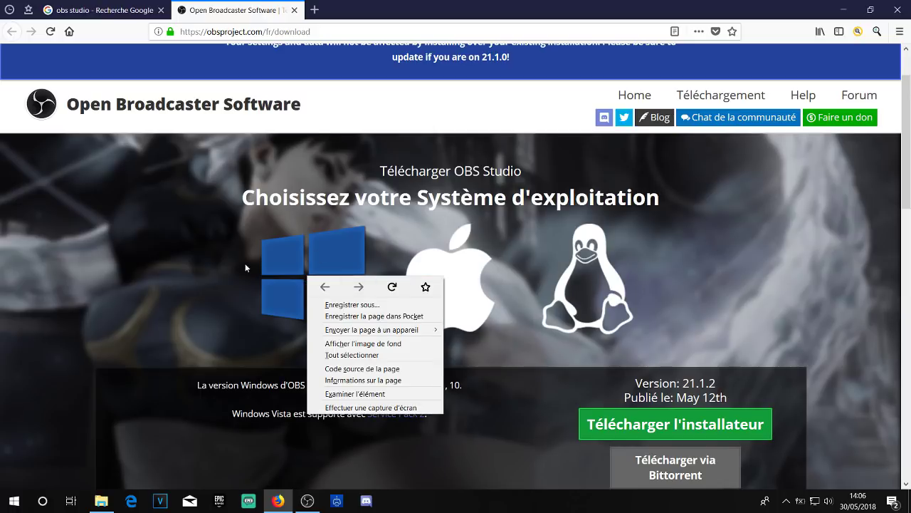
pyautogui.click(285, 281)
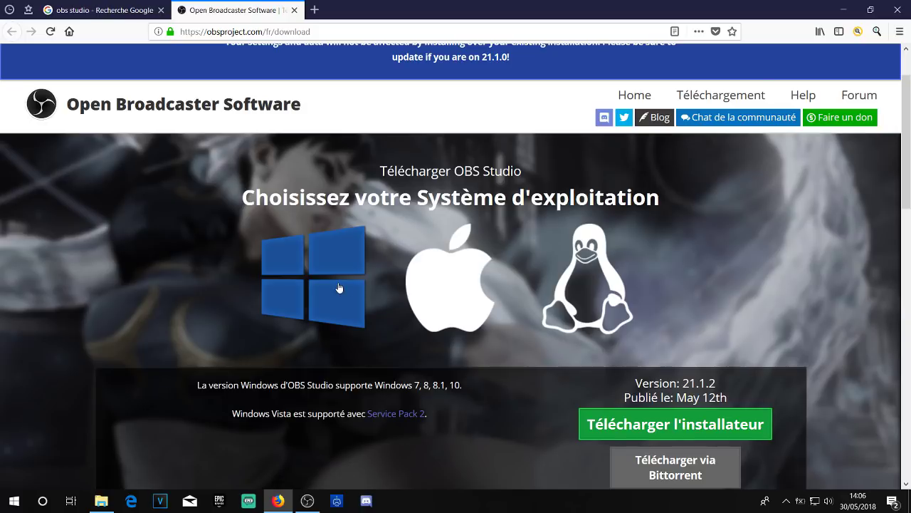
pyautogui.scroll(-2, 336, 287)
pyautogui.click(471, 245)
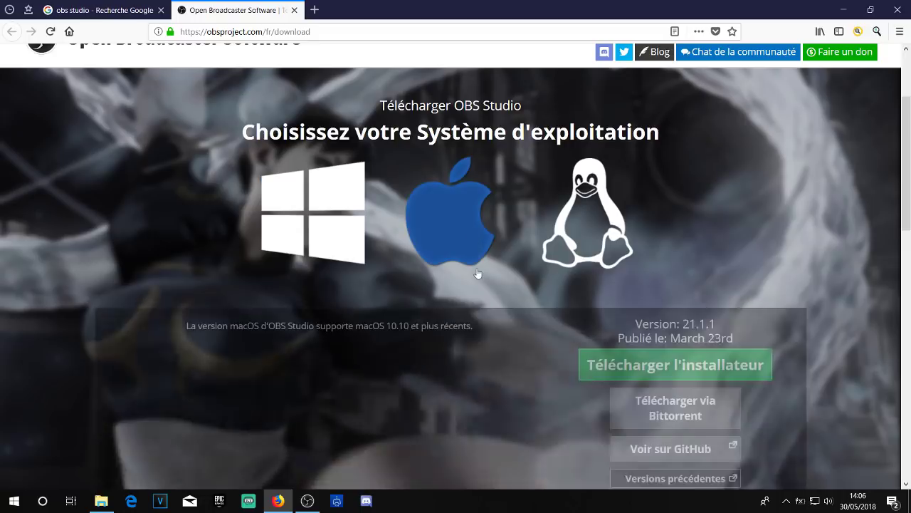
pyautogui.click(581, 209)
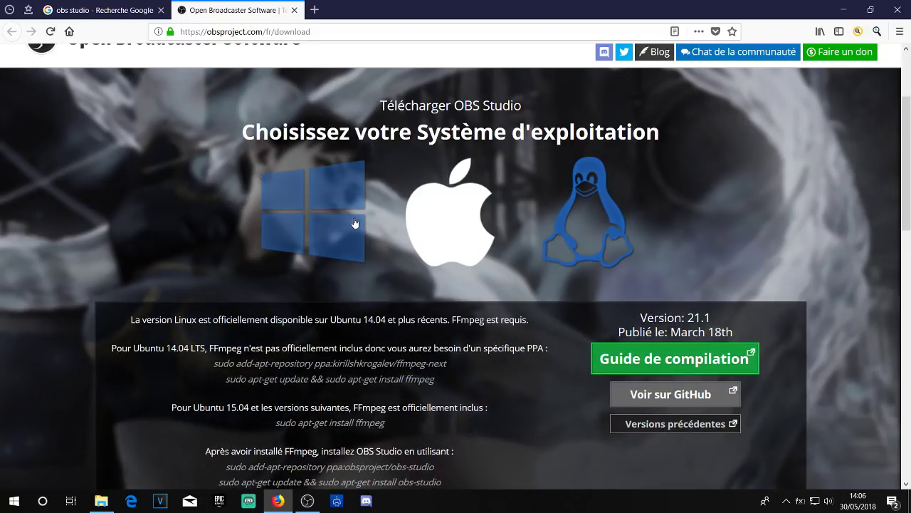
pyautogui.click(339, 201)
pyautogui.scroll(-2, 671, 393)
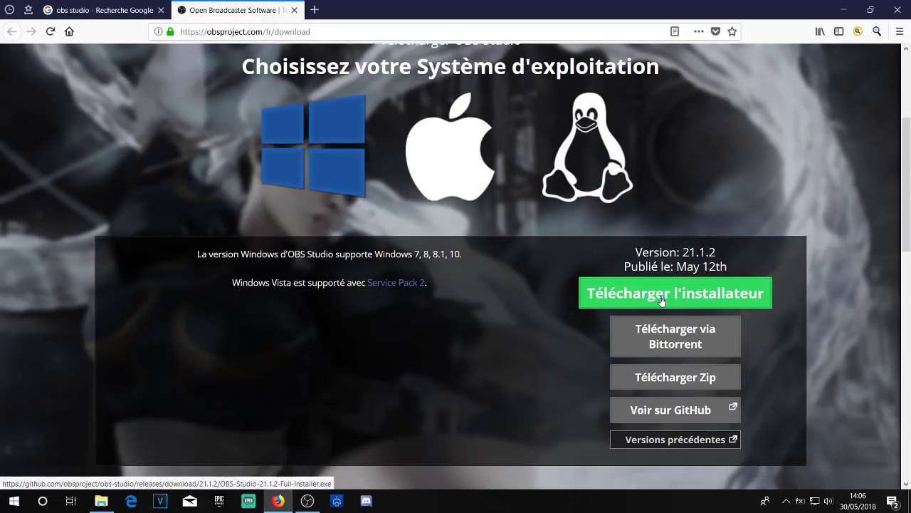
pyautogui.scroll(6, 743, 183)
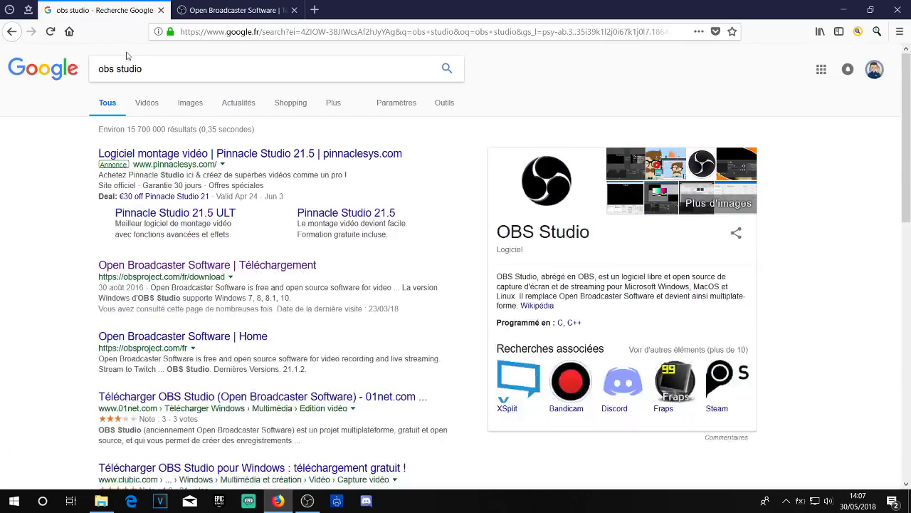
# - In the Google search tab, replace the query with "browersource" and accept the suggested spelling "browser source"
pyautogui.click(132, 10)
pyautogui.click(154, 69)
pyautogui.moveTo(153, 68); pyautogui.dragTo(59, 75)
pyautogui.press('BackSpace')
pyautogui.click(58, 75)
pyautogui.write('o')
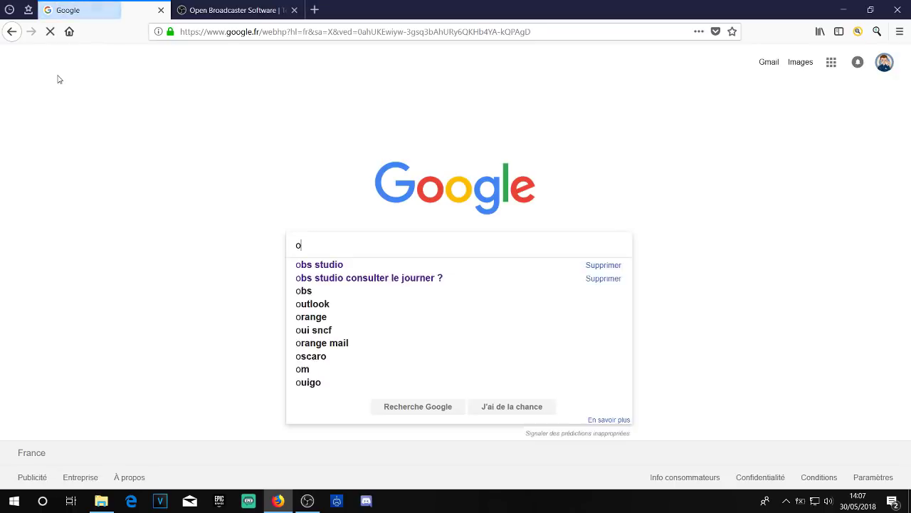
pyautogui.write('wersource')
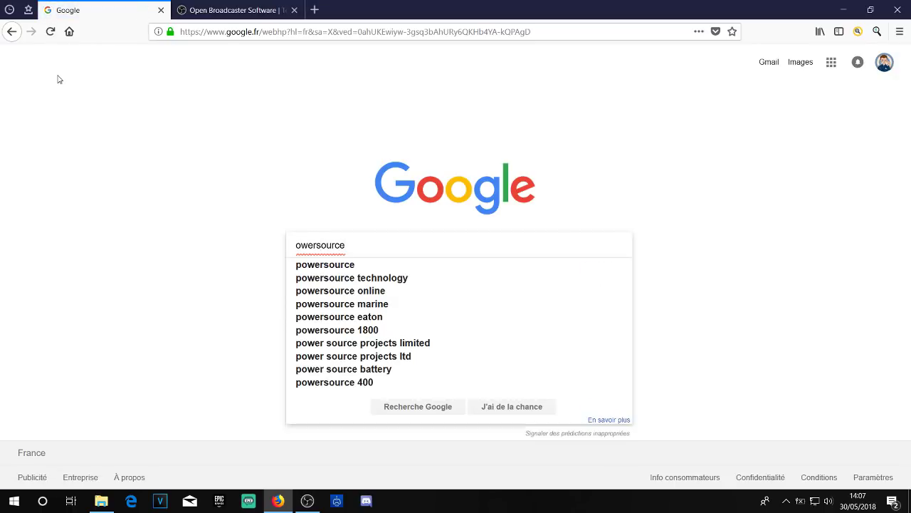
pyautogui.press('Home')
pyautogui.write('br')
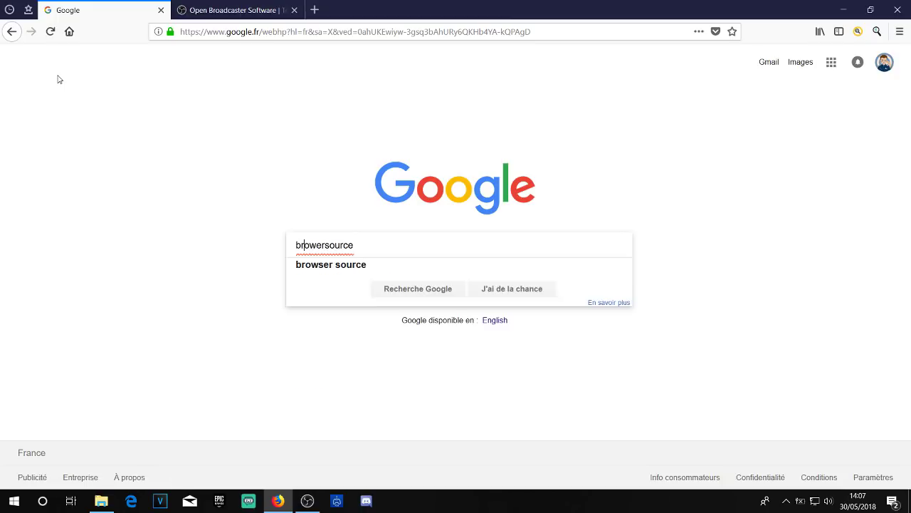
pyautogui.press('Return')
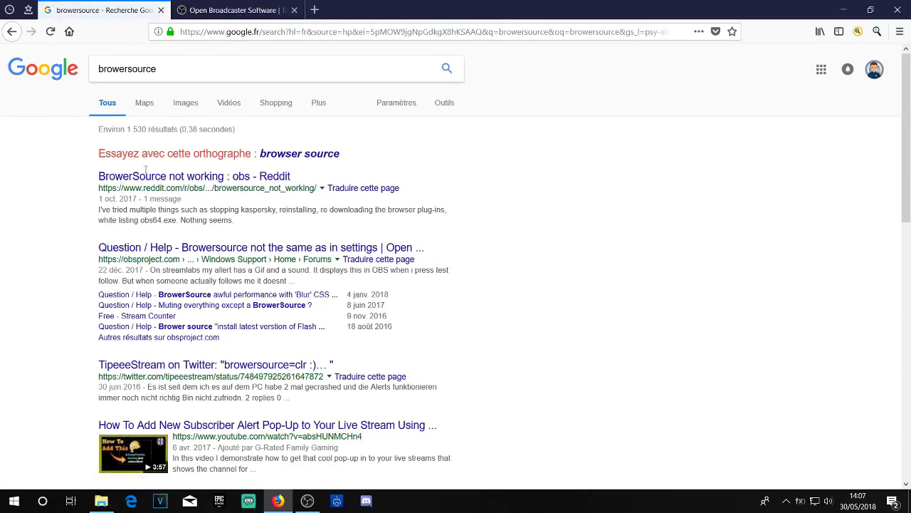
pyautogui.click(280, 155)
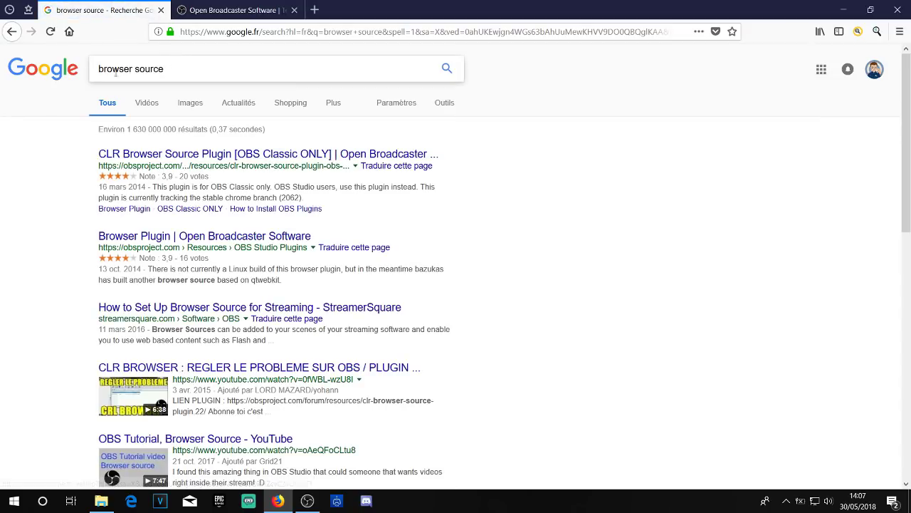
# - Show the OBS download page, then switch to OBS Studio and examine the options available for the PS4 source
pyautogui.click(235, 10)
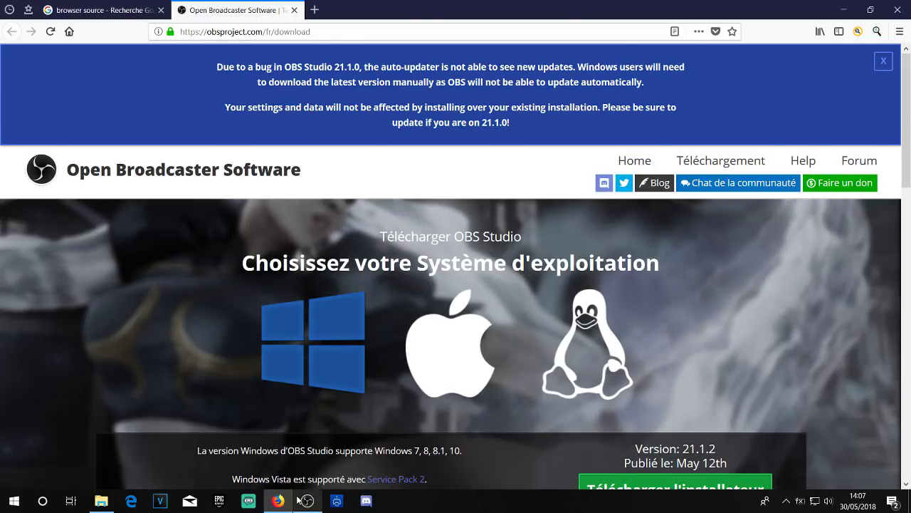
pyautogui.moveTo(310, 503)
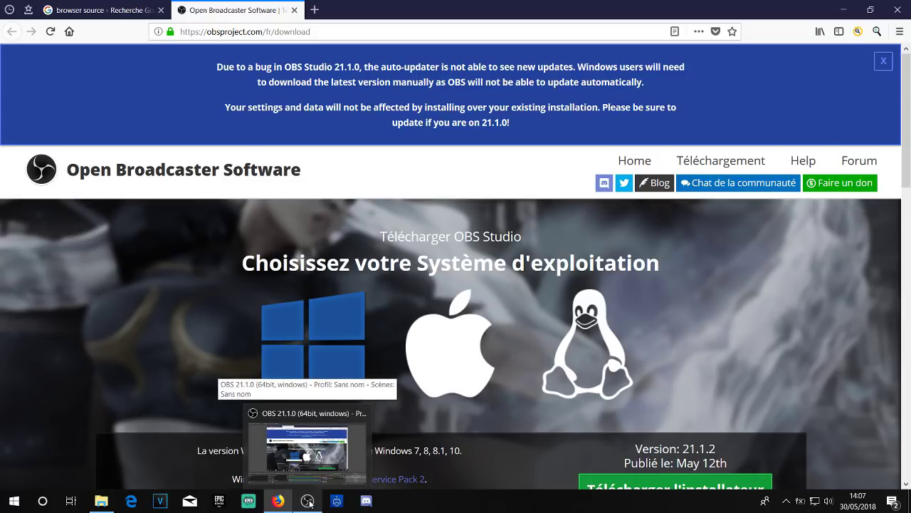
pyautogui.click(309, 503)
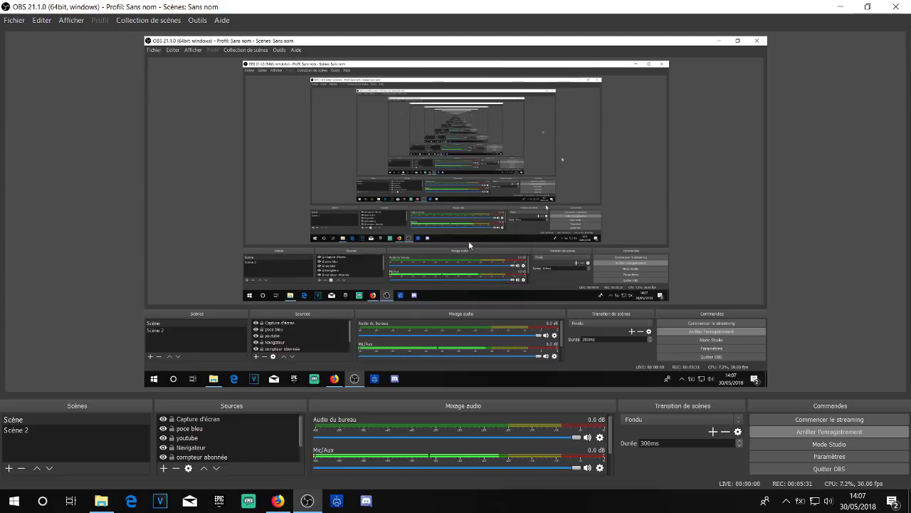
pyautogui.scroll(-1, 195, 432)
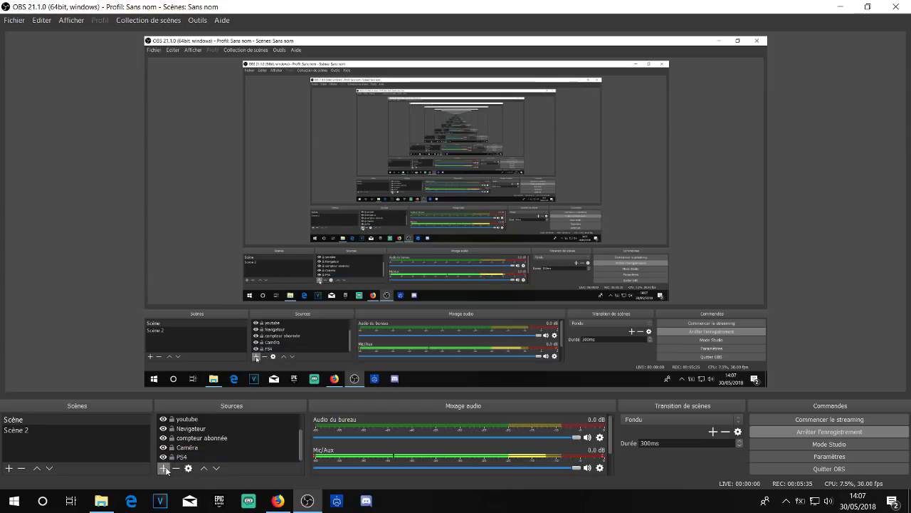
pyautogui.rightClick(184, 457)
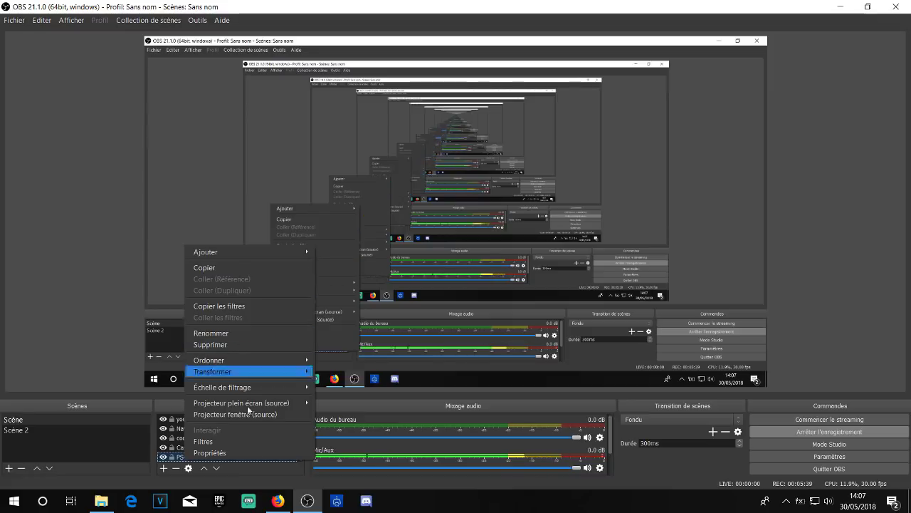
pyautogui.press('Escape')
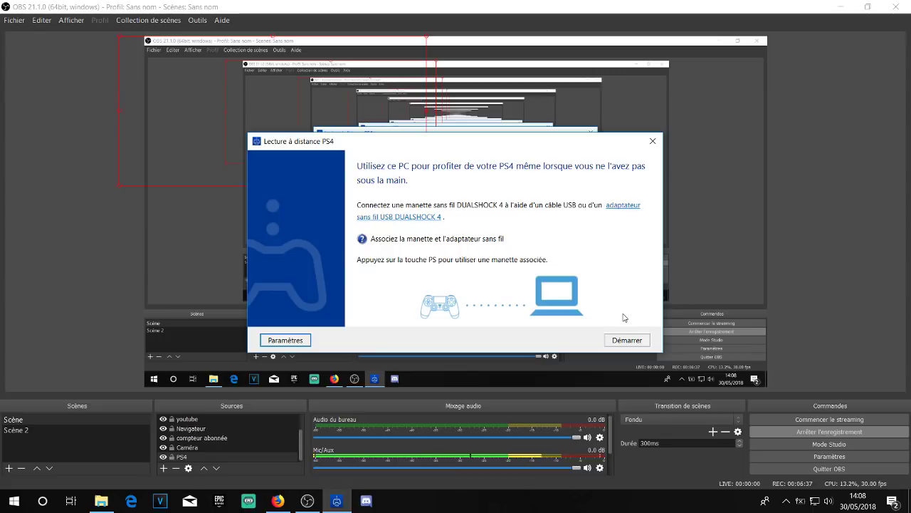
# - Start the PS4 Remote Play session, then switch to OBS Studio and check the options of the PS4 source
pyautogui.click(627, 340)
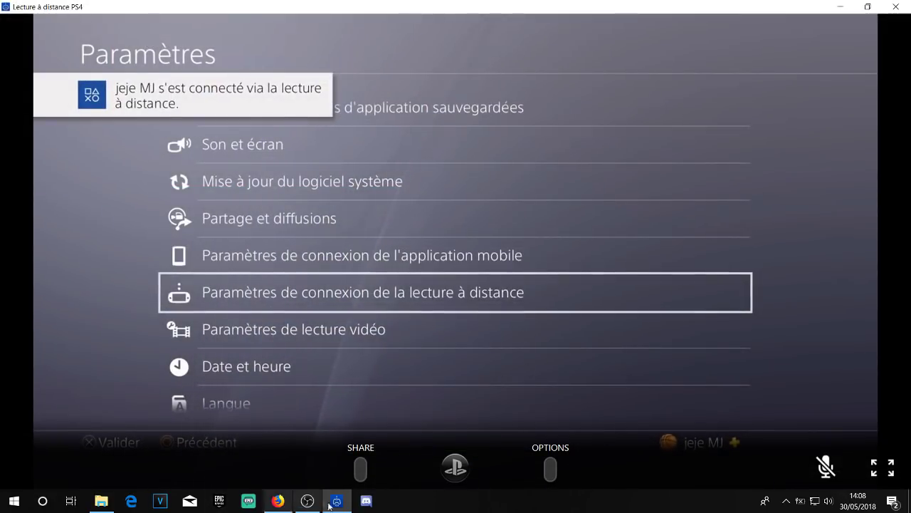
pyautogui.click(305, 505)
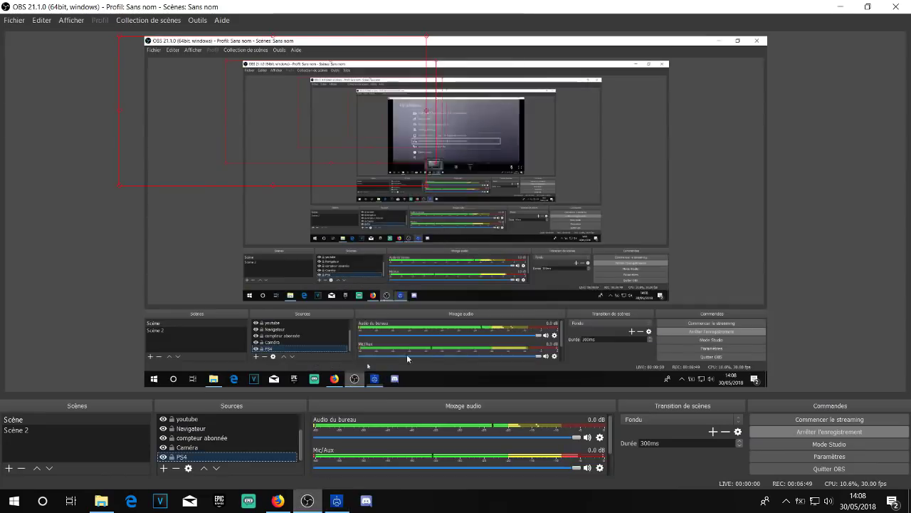
pyautogui.rightClick(202, 457)
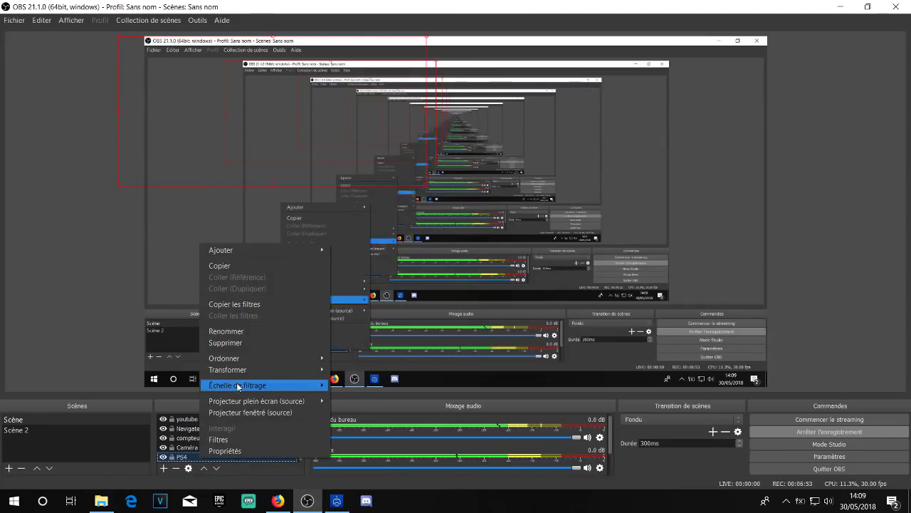
pyautogui.click(263, 479)
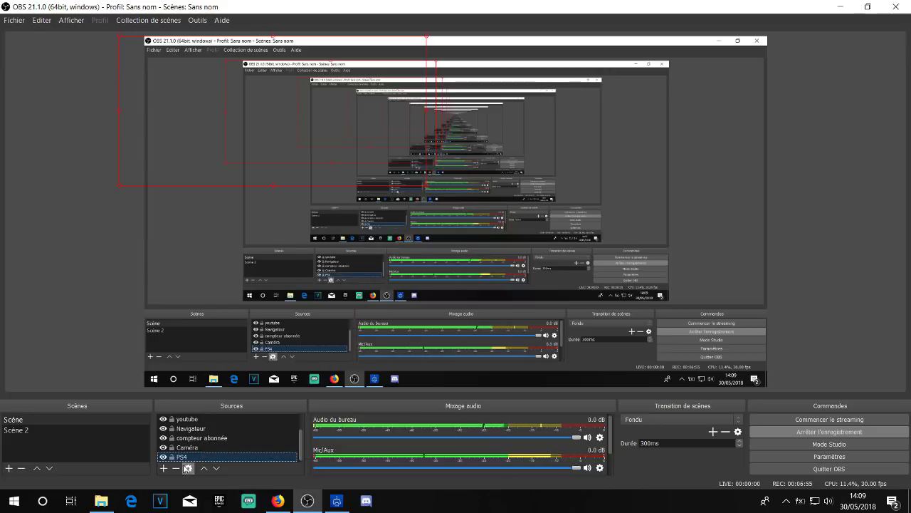
# - Add a new window capture source named "ps4" and open its choice of windows to capture
pyautogui.click(163, 468)
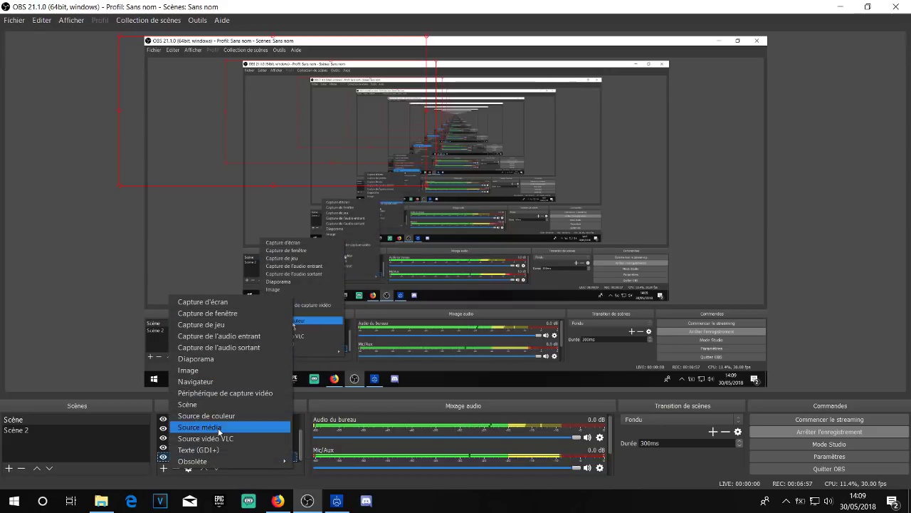
pyautogui.click(232, 314)
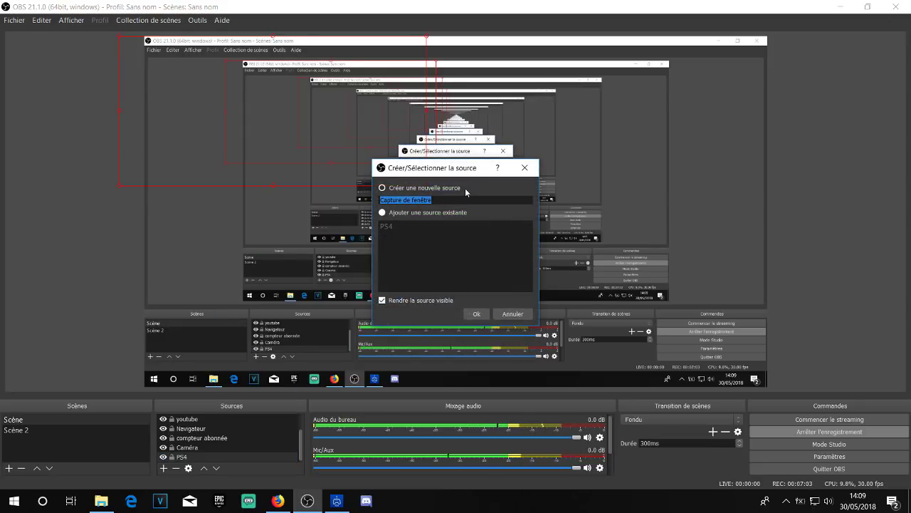
pyautogui.write('ps4')
pyautogui.press('Return')
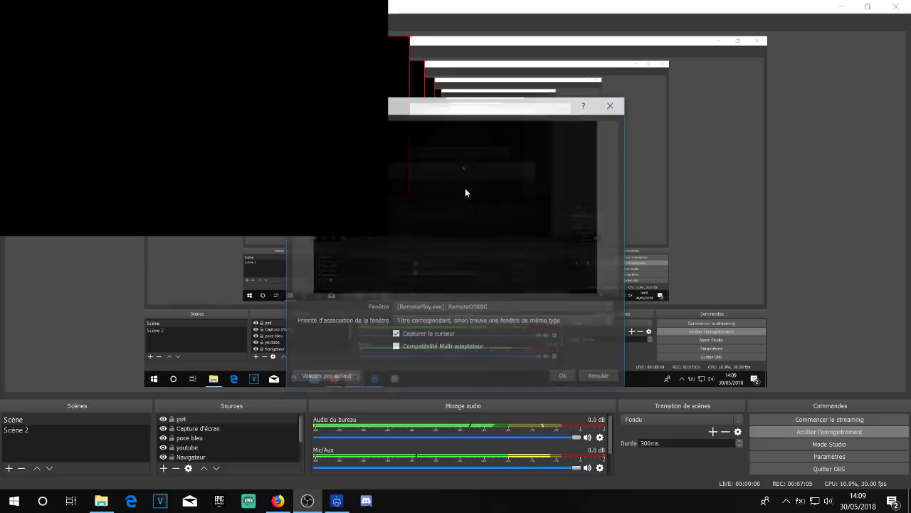
pyautogui.click(474, 307)
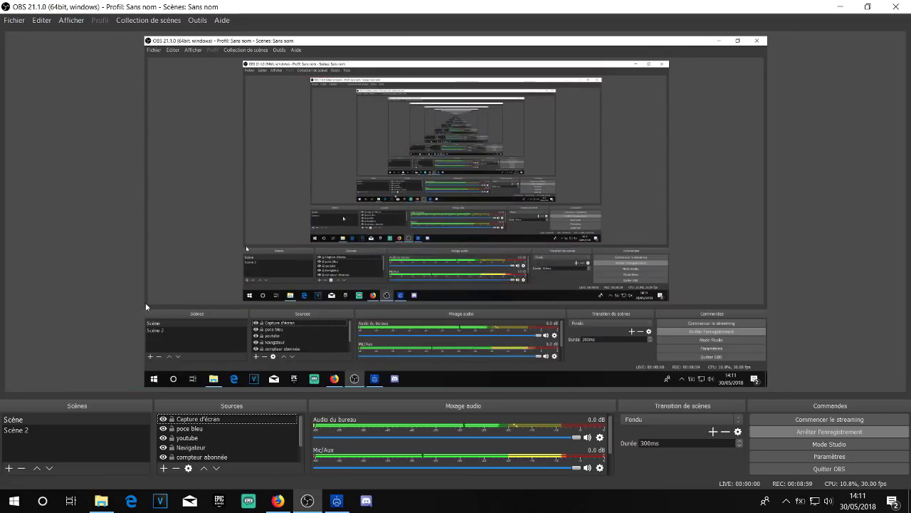
# - Leave the PS4 Remote Play window, switch to Firefox and close the OBS Studio download page
pyautogui.hotkey('alt', 'Tab')
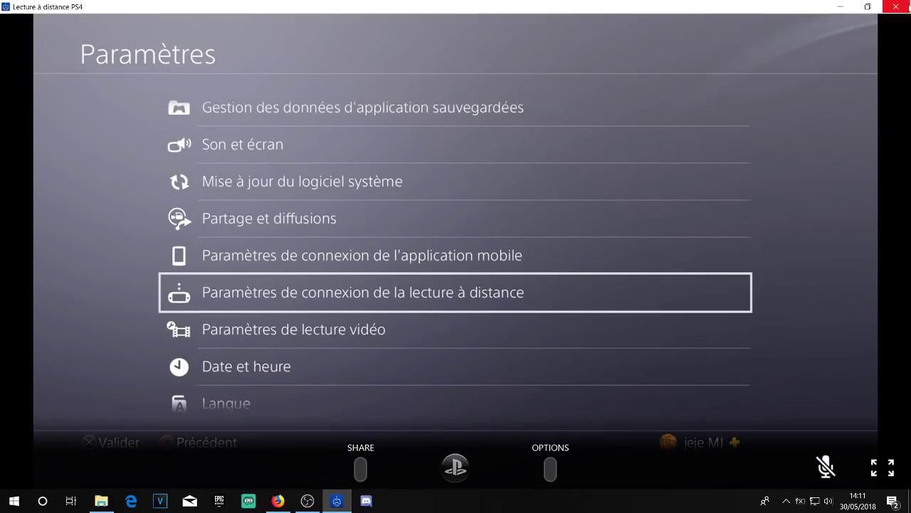
pyautogui.hotkey('alt', 'Tab')
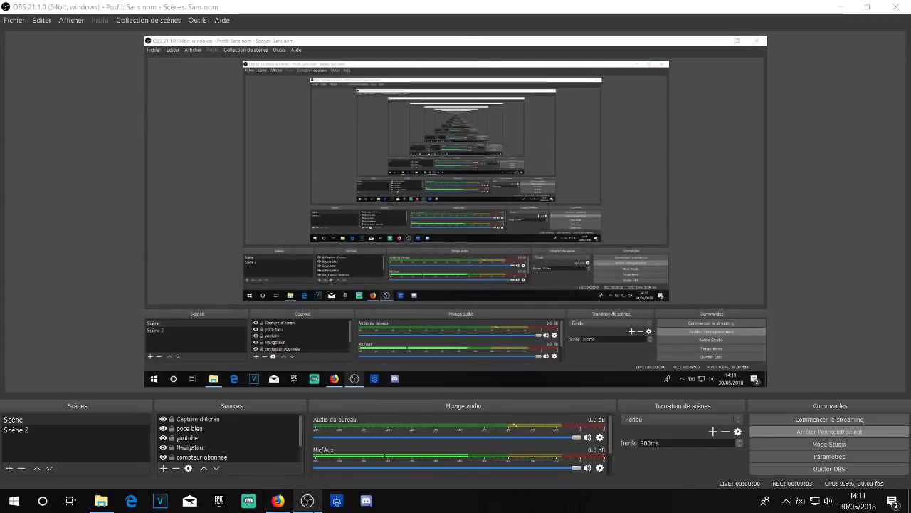
pyautogui.click(307, 500)
pyautogui.click(276, 499)
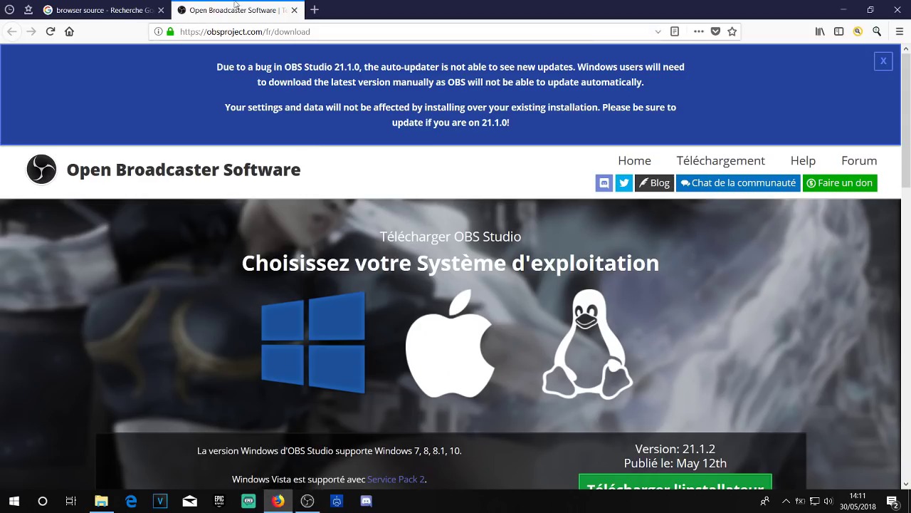
pyautogui.click(294, 10)
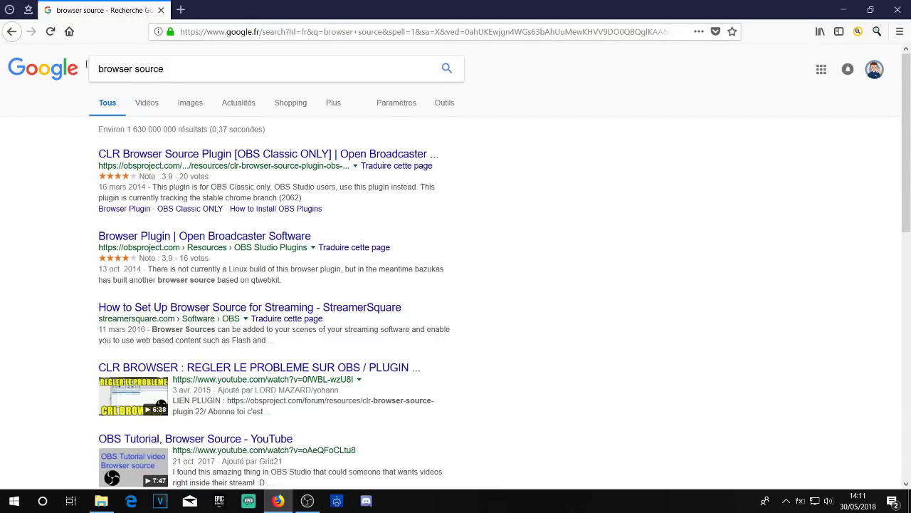
# - Replace the browser source query with "youtube" and search Google for it
pyautogui.click(12, 32)
pyautogui.click(249, 65)
pyautogui.hotkey('ctrl', 'a')
pyautogui.press('BackSpace')
pyautogui.write('youtub')
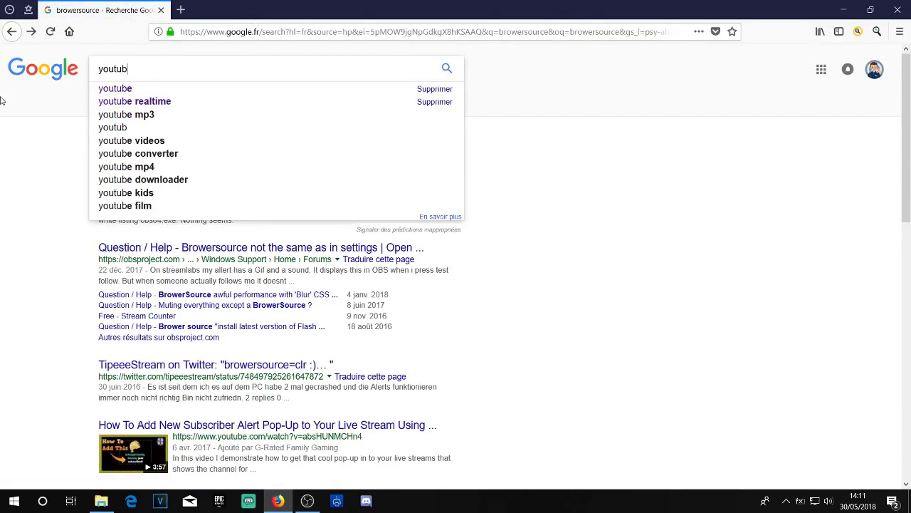
pyautogui.write('e')
pyautogui.press('Return')
# - Open YouTube from the results in a new tab and go to the live streaming dashboard in Creator Studio
pyautogui.rightClick(137, 157)
pyautogui.click(143, 162)
pyautogui.click(261, 10)
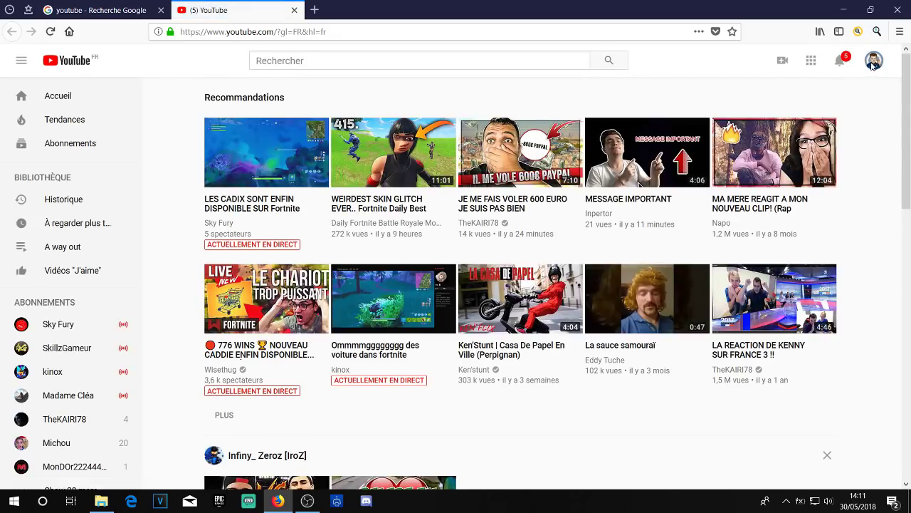
pyautogui.click(873, 60)
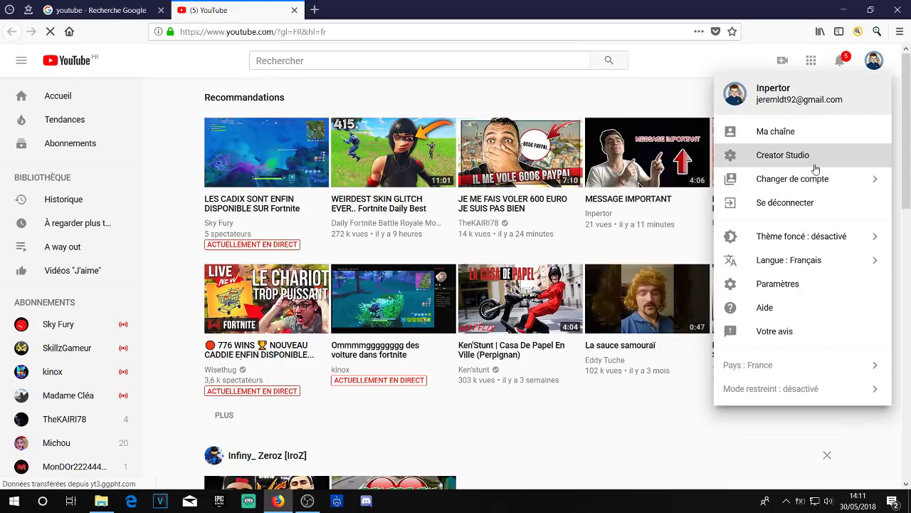
pyautogui.click(816, 168)
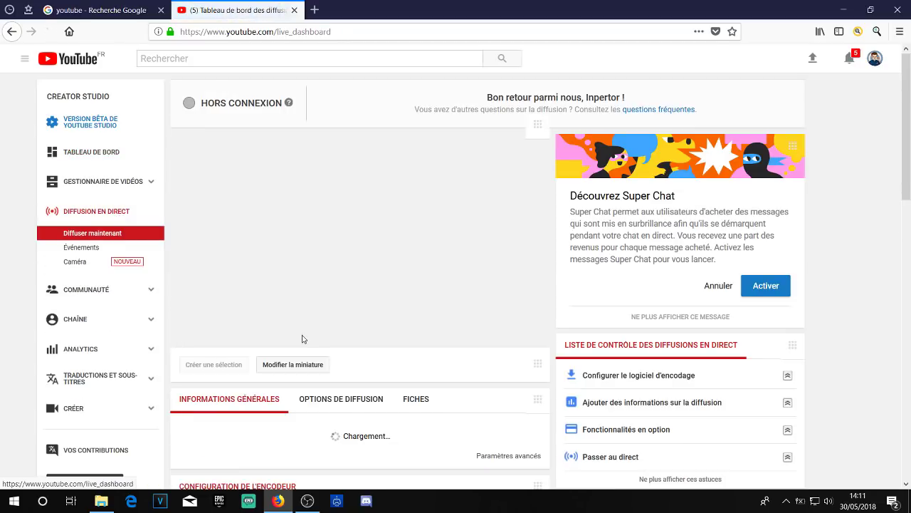
# - Examine the live stream details and encoder configuration, highlighting the masked stream key
pyautogui.scroll(-5, 302, 340)
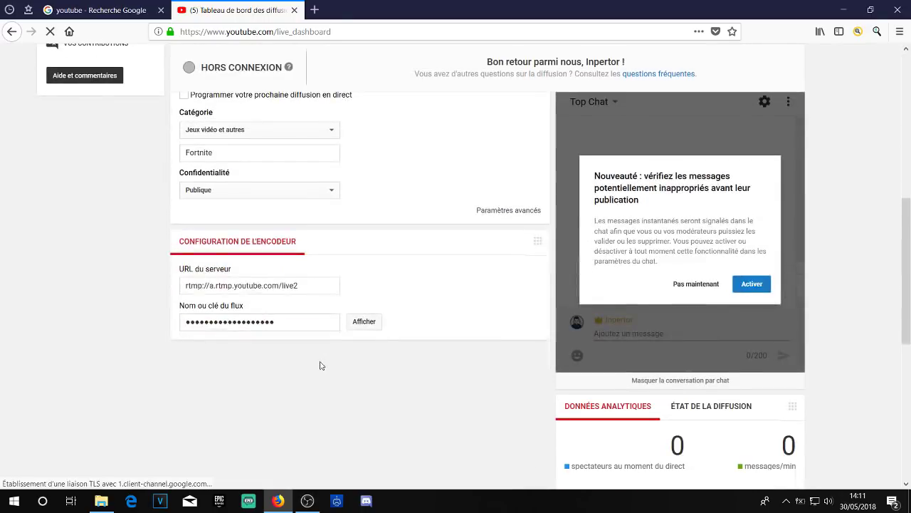
pyautogui.scroll(6, 329, 243)
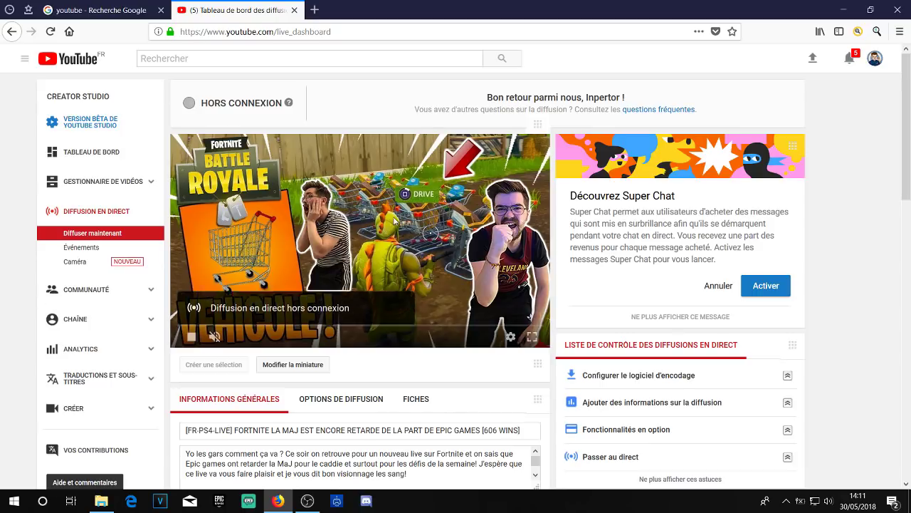
pyautogui.scroll(-5, 391, 236)
pyautogui.scroll(-2, 391, 236)
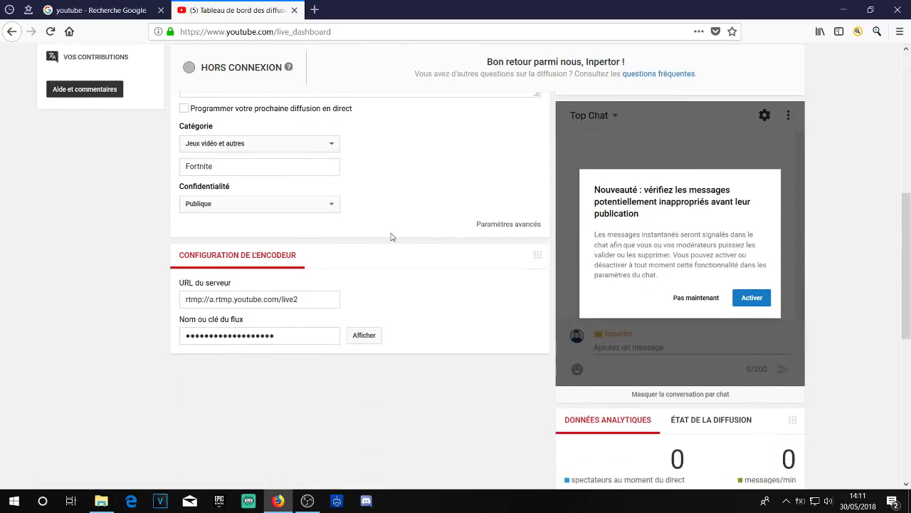
pyautogui.scroll(1, 391, 237)
pyautogui.click(273, 341)
pyautogui.click(320, 339)
pyautogui.doubleClick(331, 337)
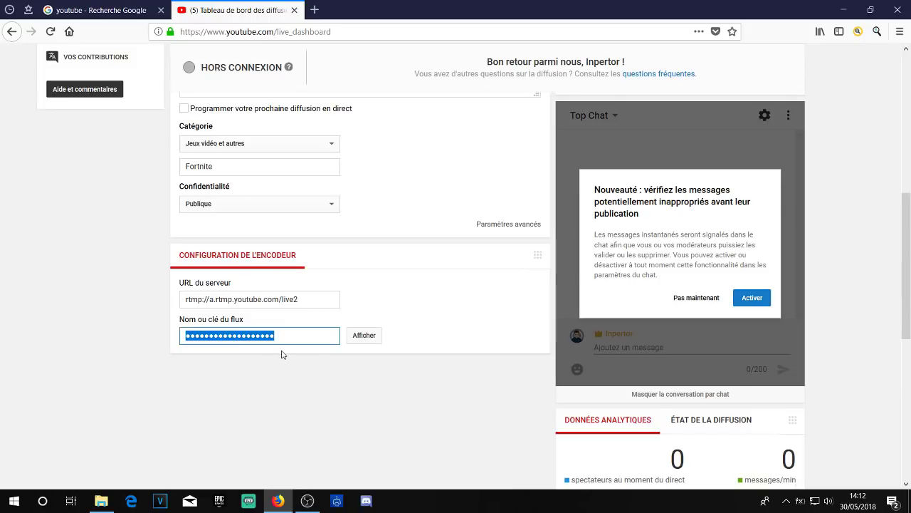
pyautogui.click(277, 391)
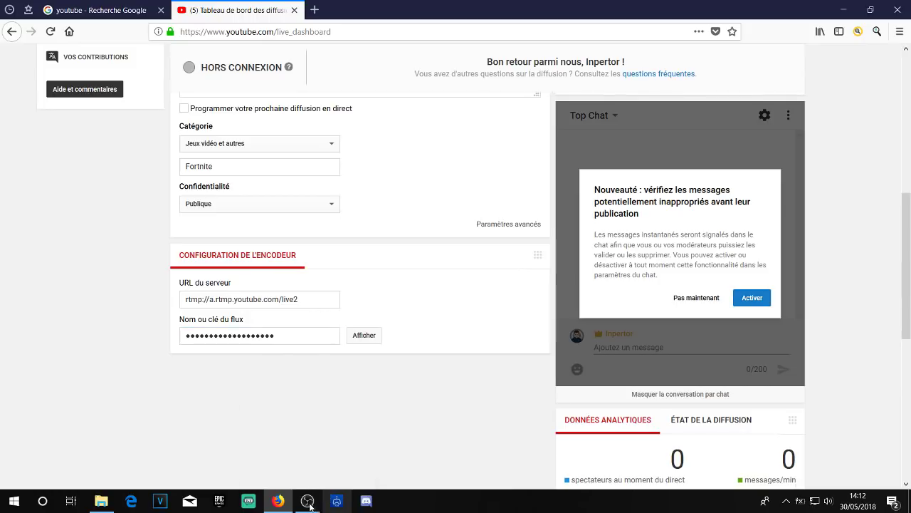
# - Switch to OBS Studio and open the Flux section of its settings
pyautogui.moveTo(310, 505)
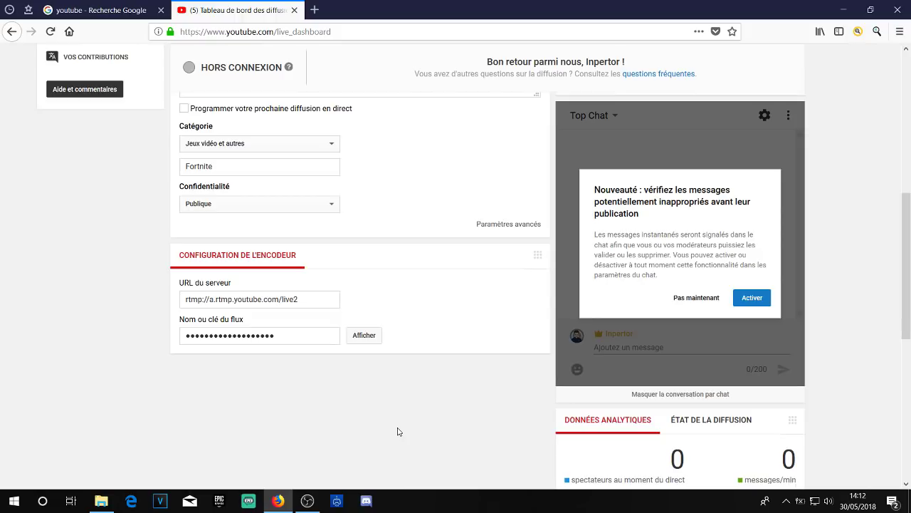
pyautogui.click(308, 501)
pyautogui.click(14, 20)
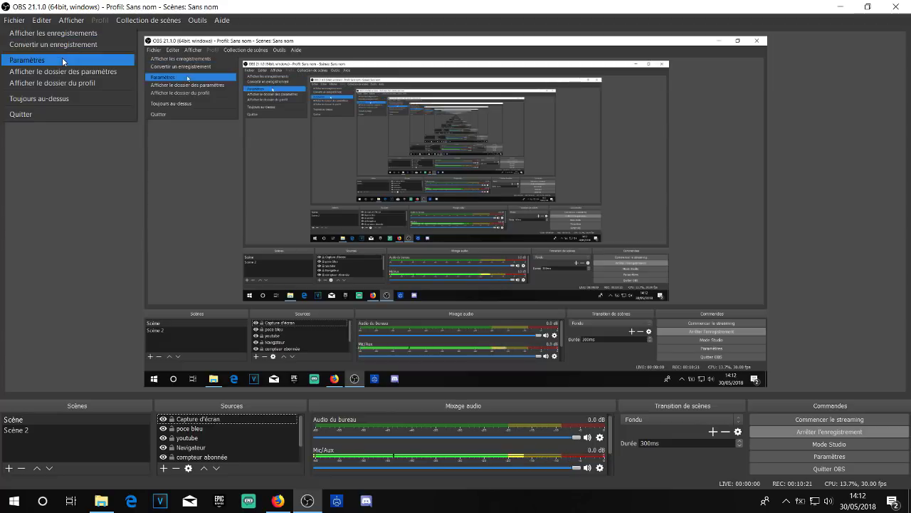
pyautogui.click(62, 60)
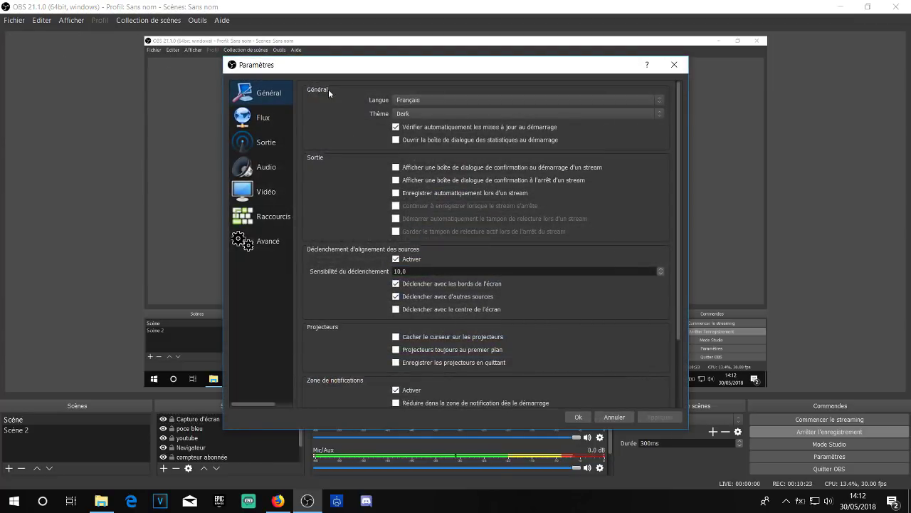
pyautogui.click(274, 123)
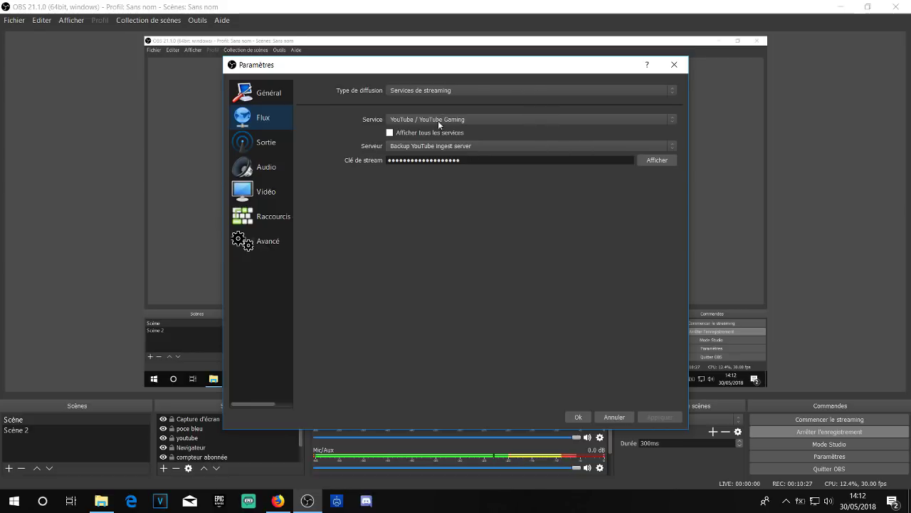
# - Compare the two broadcast types and choose "Services de streaming" as the Type de diffusion
pyautogui.click(436, 90)
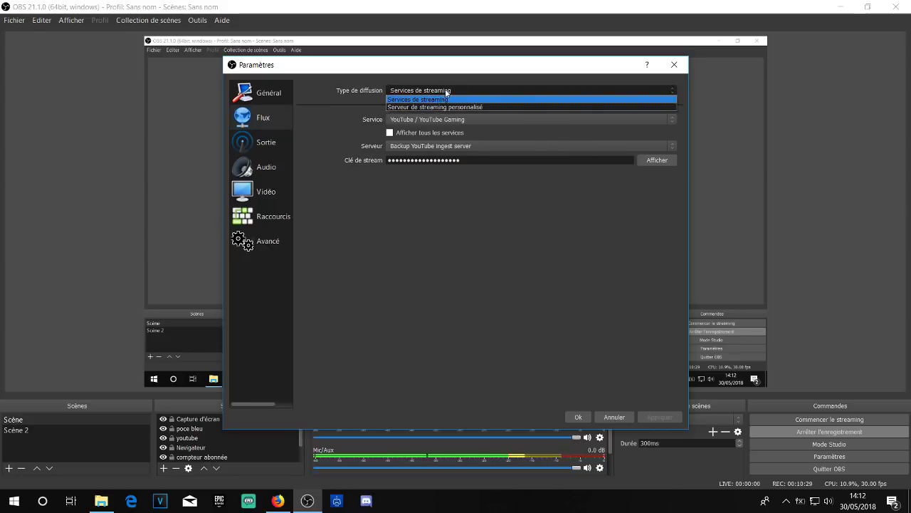
pyautogui.click(445, 100)
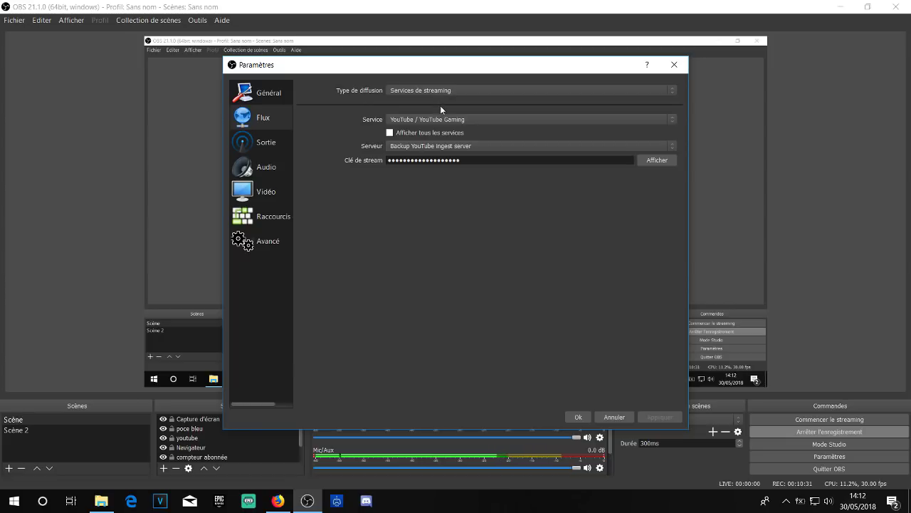
pyautogui.click(449, 92)
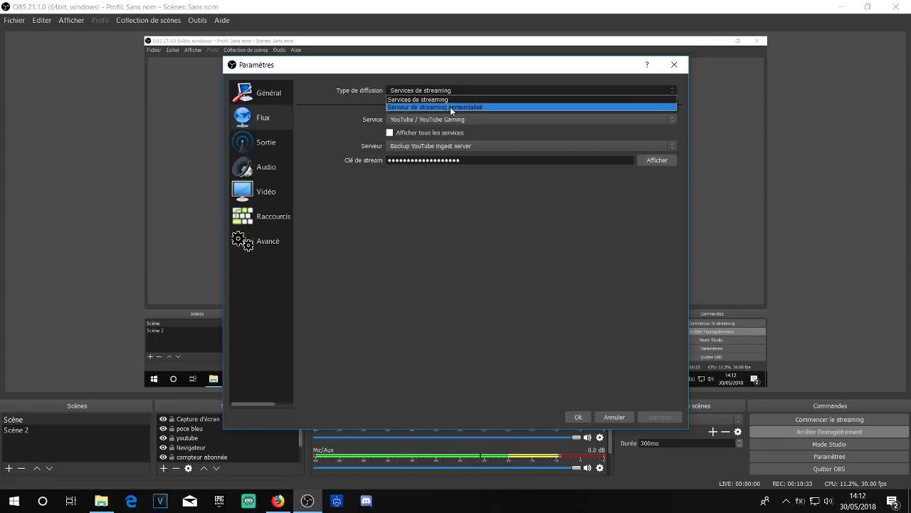
pyautogui.click(454, 100)
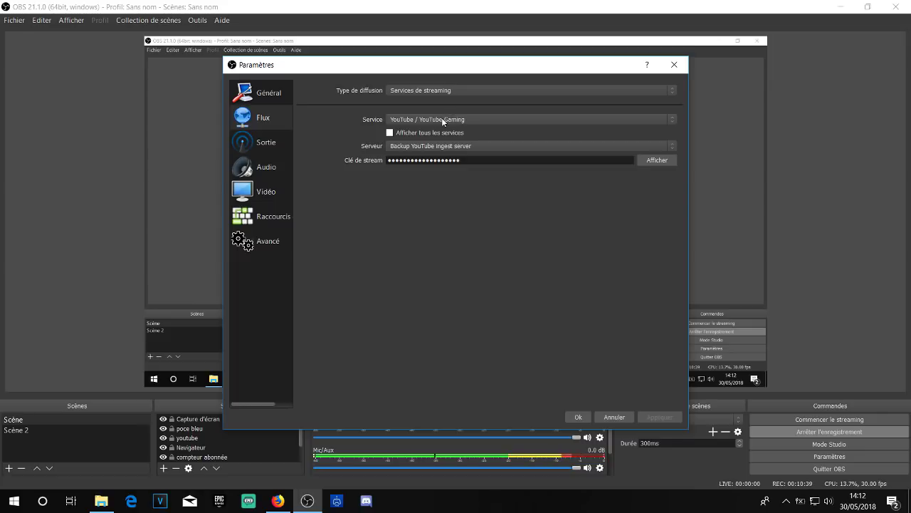
# - Select "YouTube / YouTube Gaming" as the streaming service, with "Backup YouTube ingest server" as the server
pyautogui.click(442, 122)
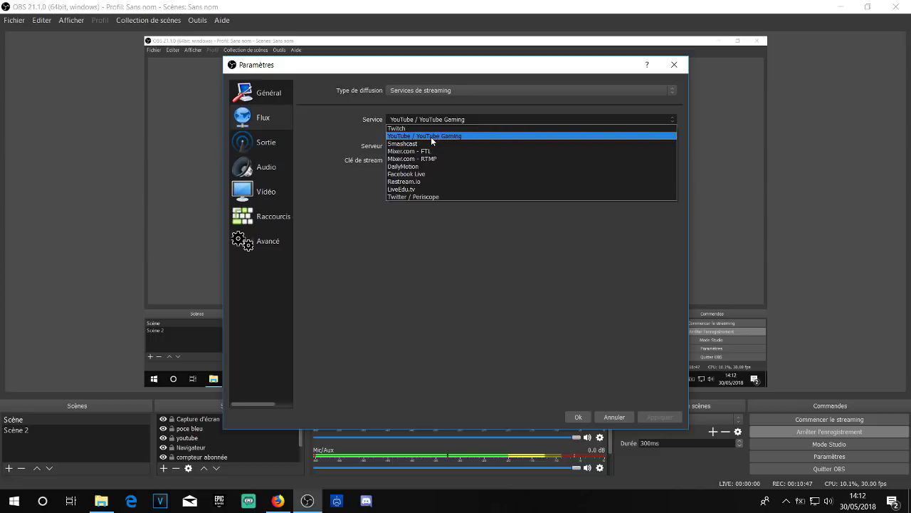
pyautogui.click(430, 136)
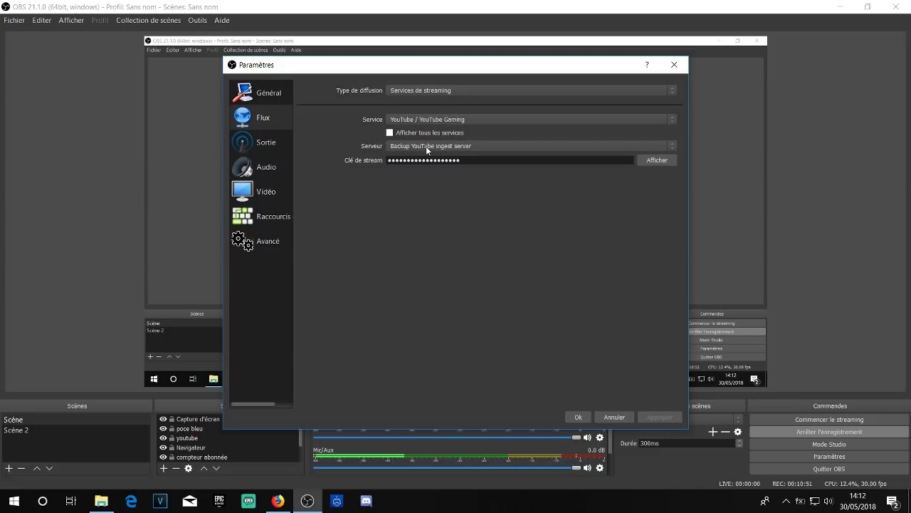
pyautogui.click(425, 145)
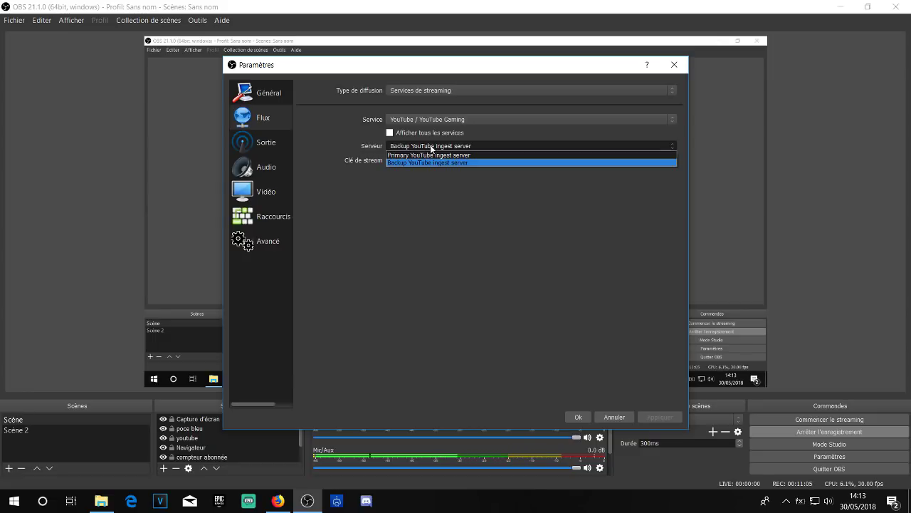
pyautogui.click(428, 148)
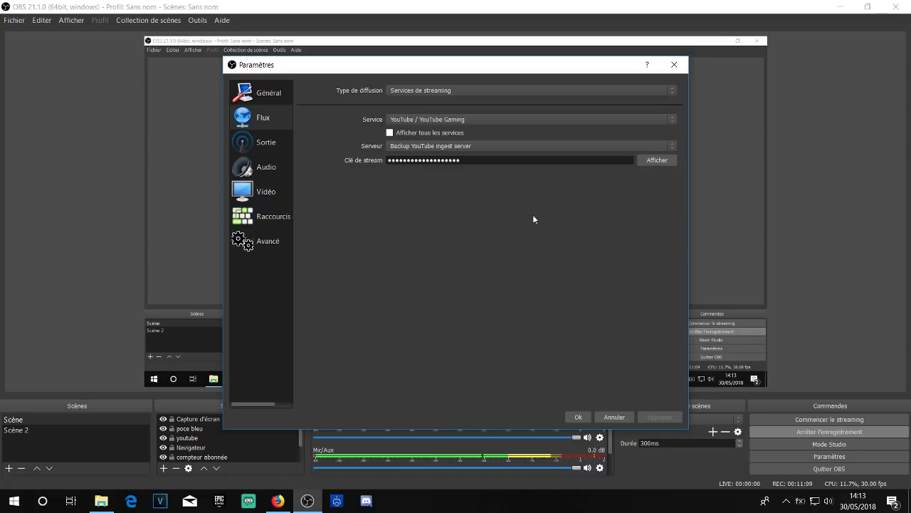
# - Check the stream key field in YouTube's encoder configuration, return to OBS Studio and accept the stream settings
pyautogui.click(277, 501)
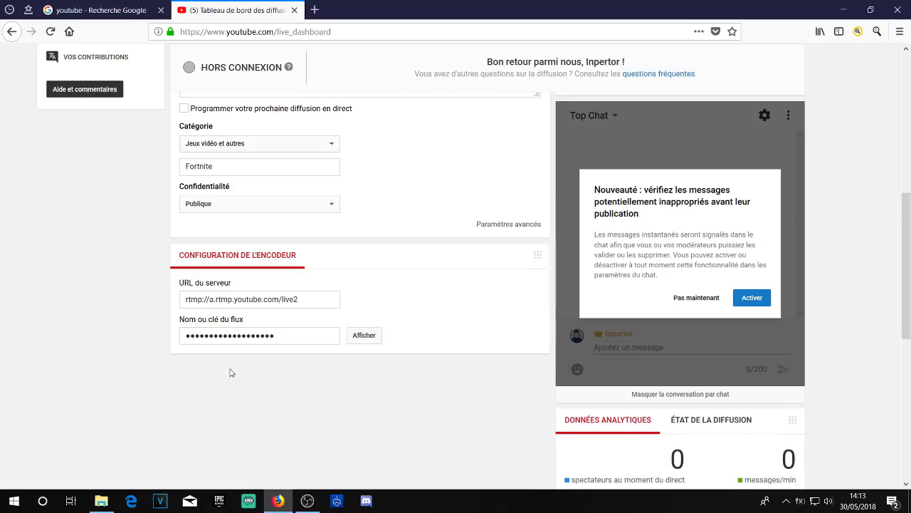
pyautogui.click(306, 501)
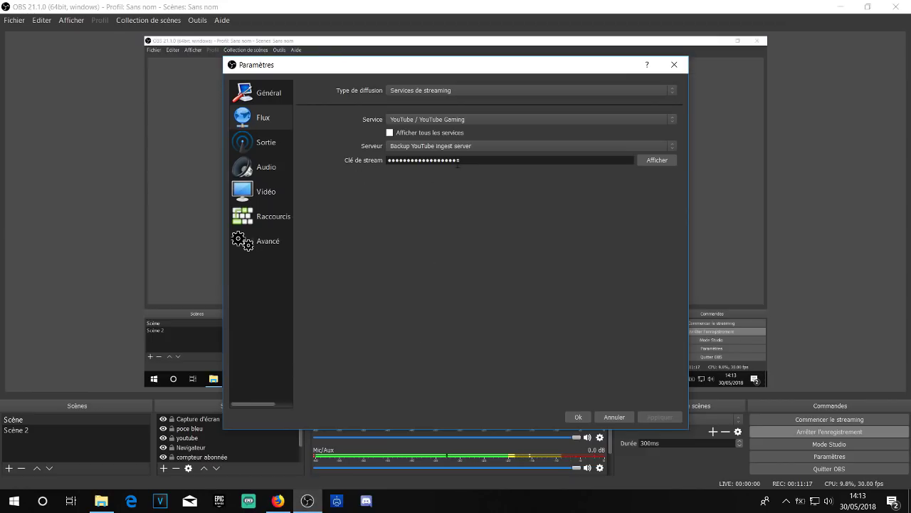
pyautogui.click(576, 416)
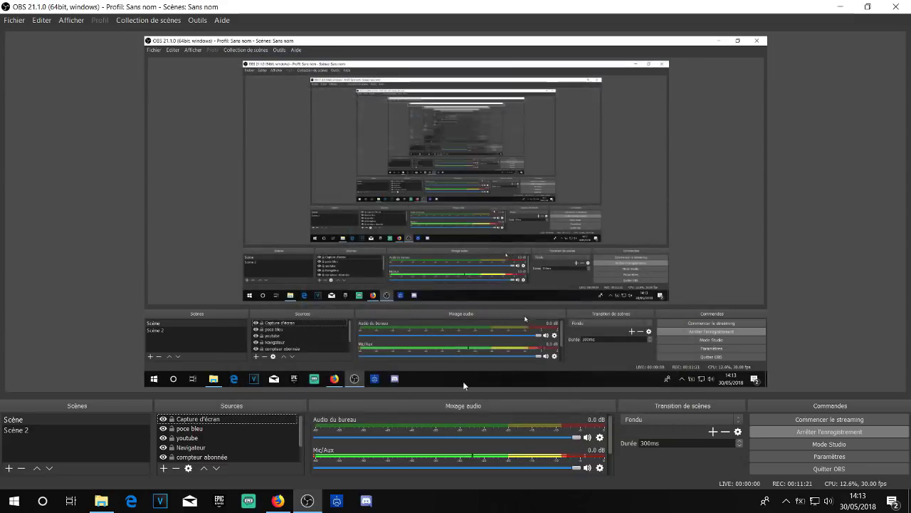
# - Reopen the OBS settings and examine the resolution, scaling filter and FPS options in the Vidéo section
pyautogui.click(15, 21)
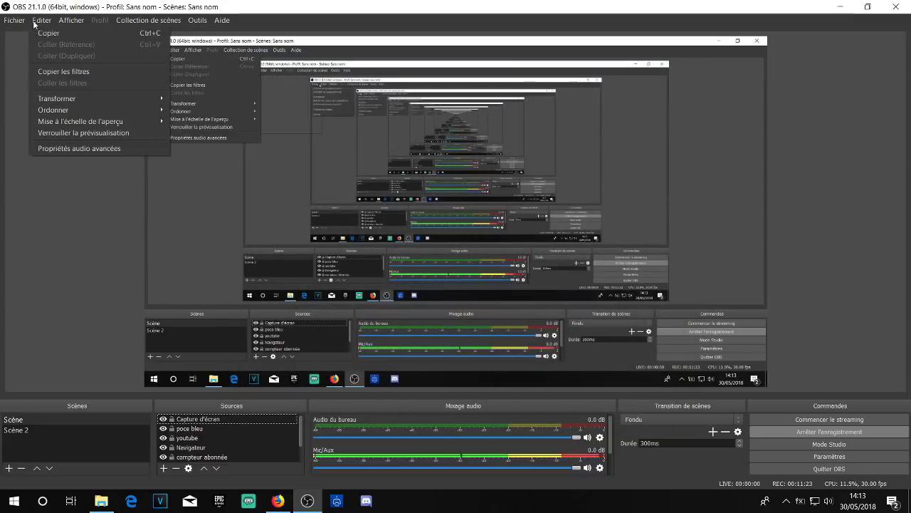
pyautogui.click(22, 60)
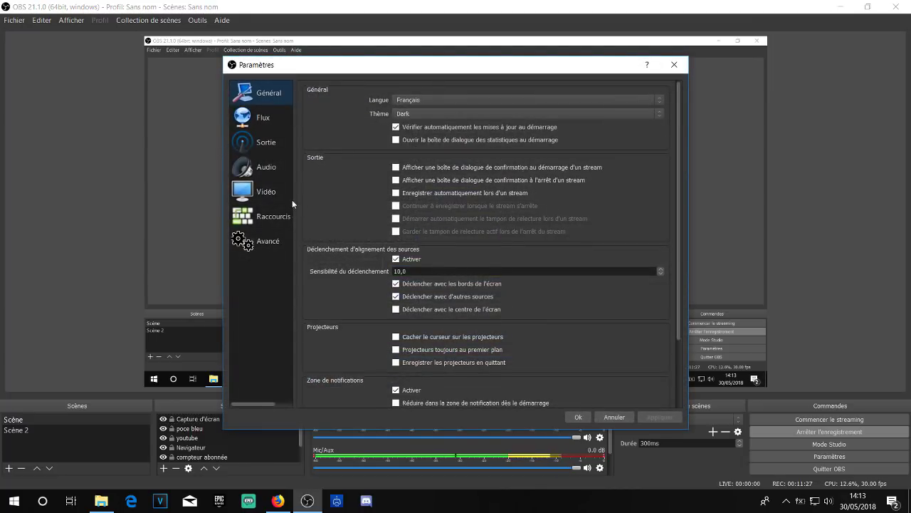
pyautogui.click(275, 191)
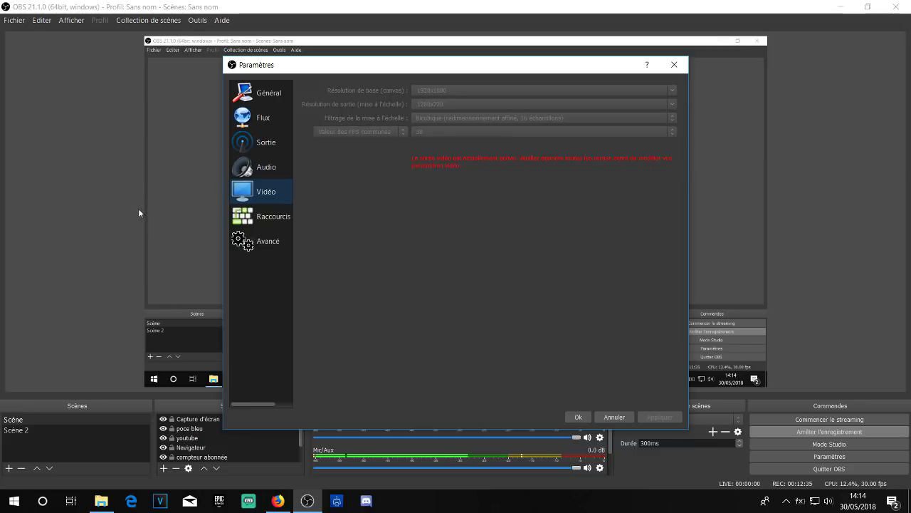
# - Review the streaming, recording, audio and replay buffer options of the Sortie section, plus the Audio section
pyautogui.click(262, 143)
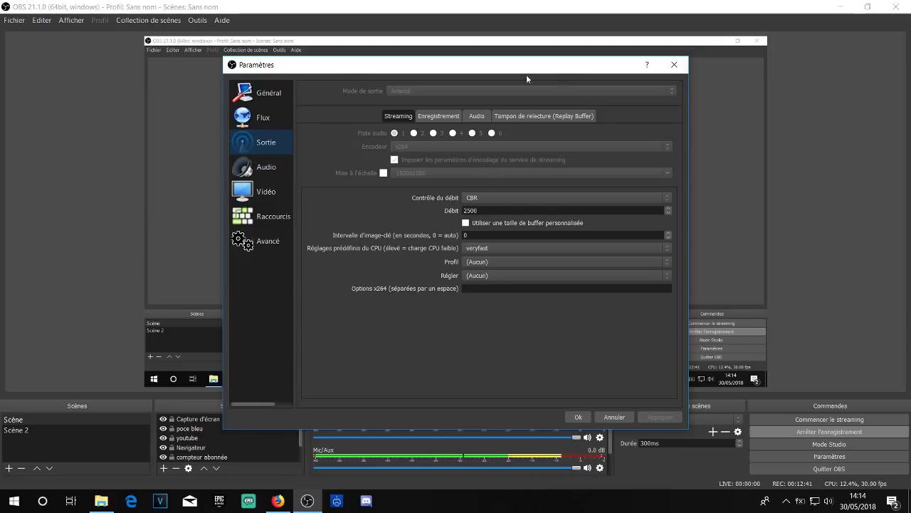
pyautogui.click(439, 116)
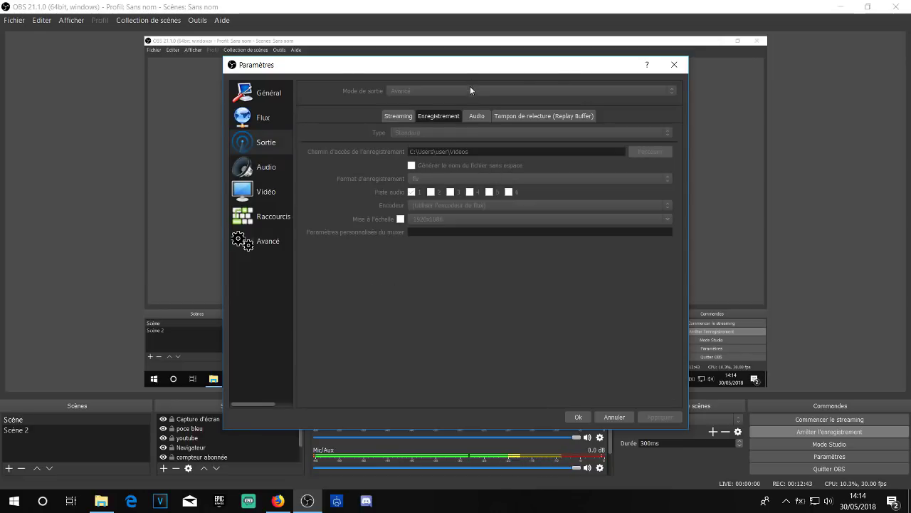
pyautogui.click(477, 116)
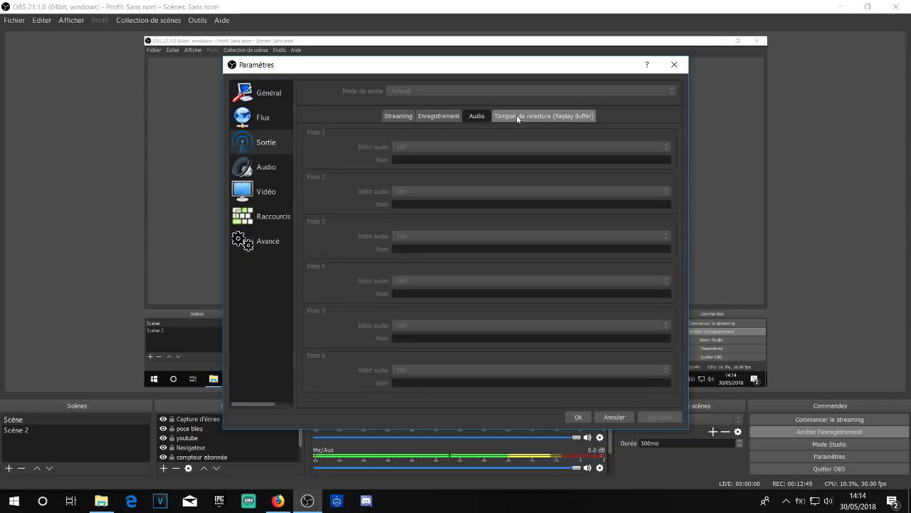
pyautogui.click(516, 115)
pyautogui.click(397, 116)
pyautogui.click(254, 163)
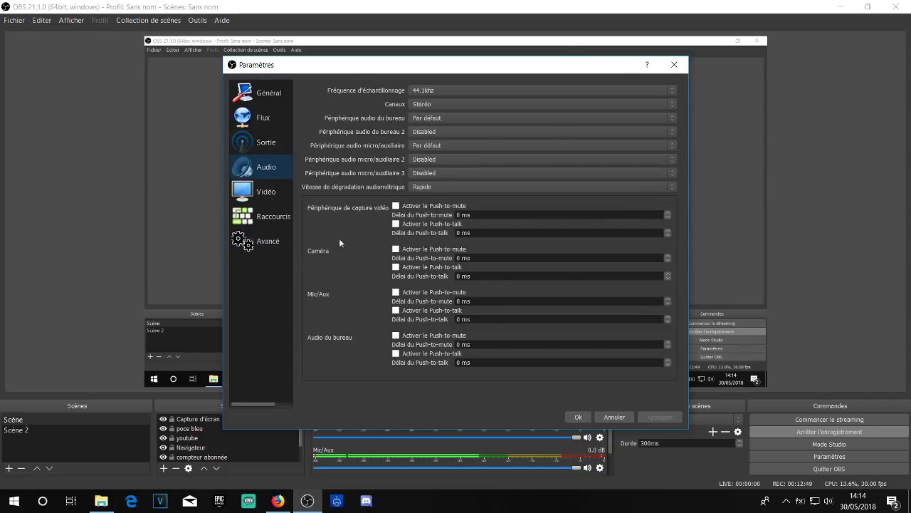
# - Review the Général, Avancé, Audio and Vidéo sections of the settings and close the dialog
pyautogui.click(279, 99)
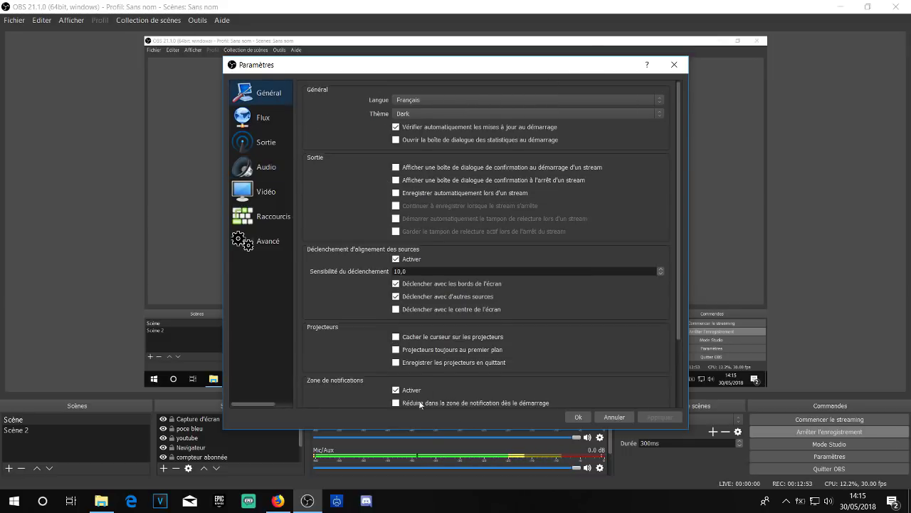
pyautogui.click(264, 247)
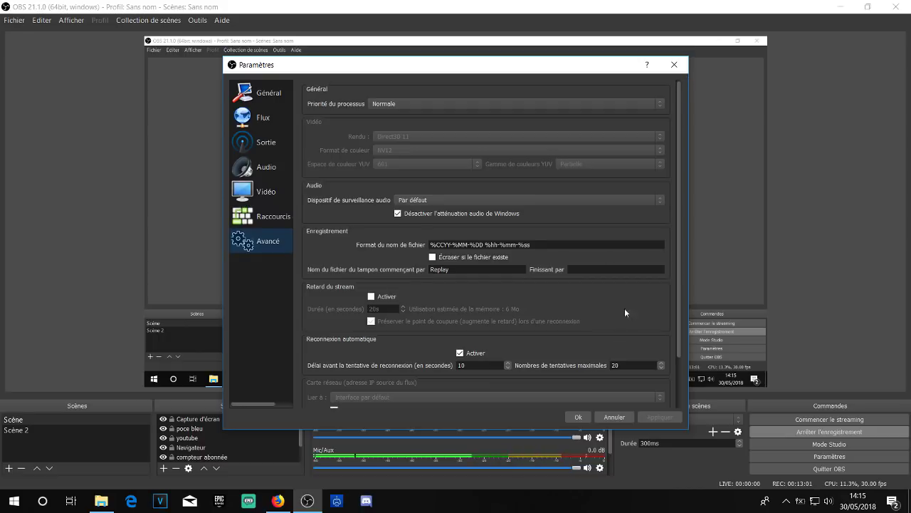
pyautogui.click(252, 167)
pyautogui.click(264, 191)
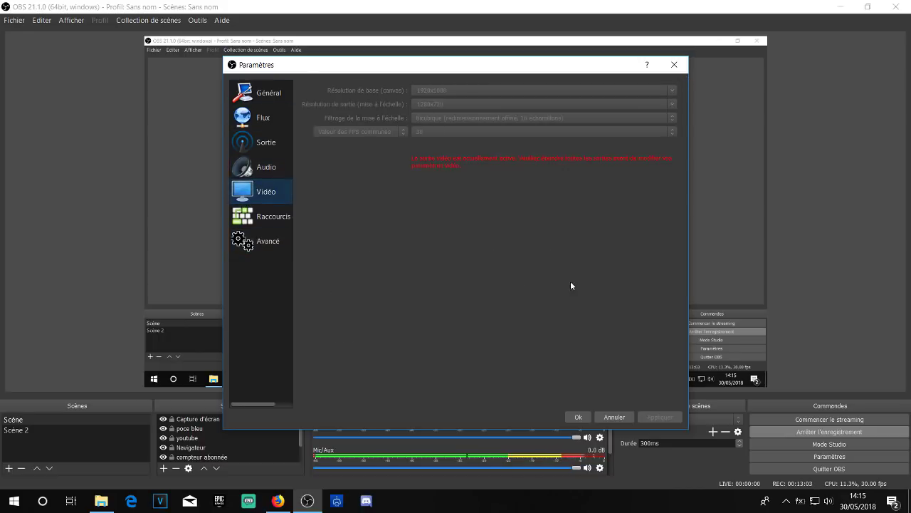
pyautogui.click(579, 417)
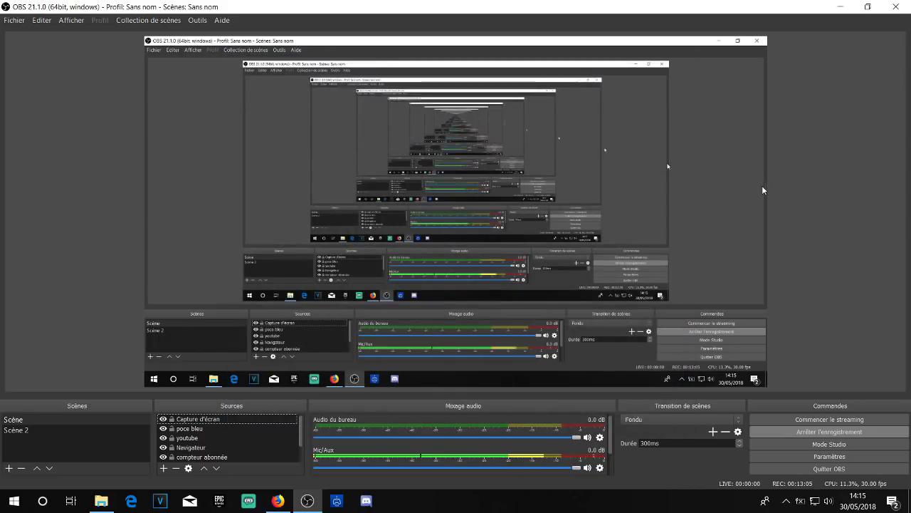
# - Look through the rest of the scene's source list, down to the PS4 source
pyautogui.scroll(-2, 203, 427)
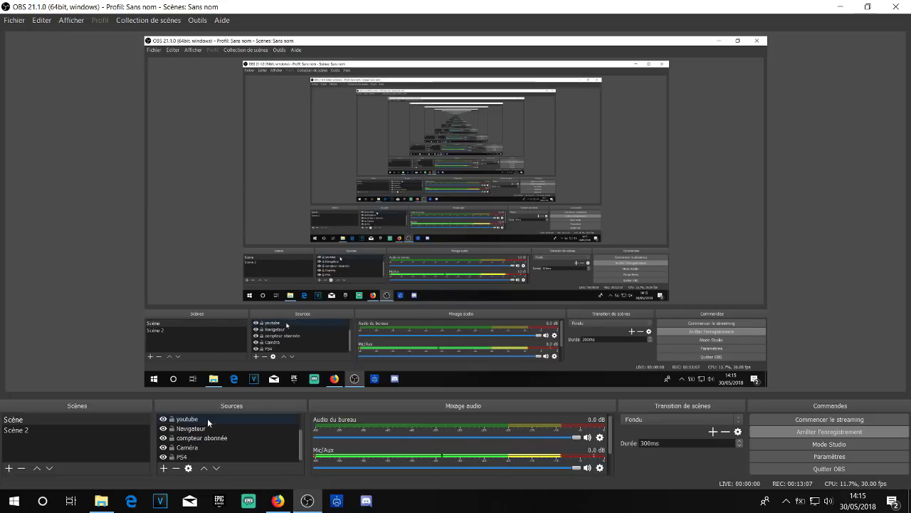